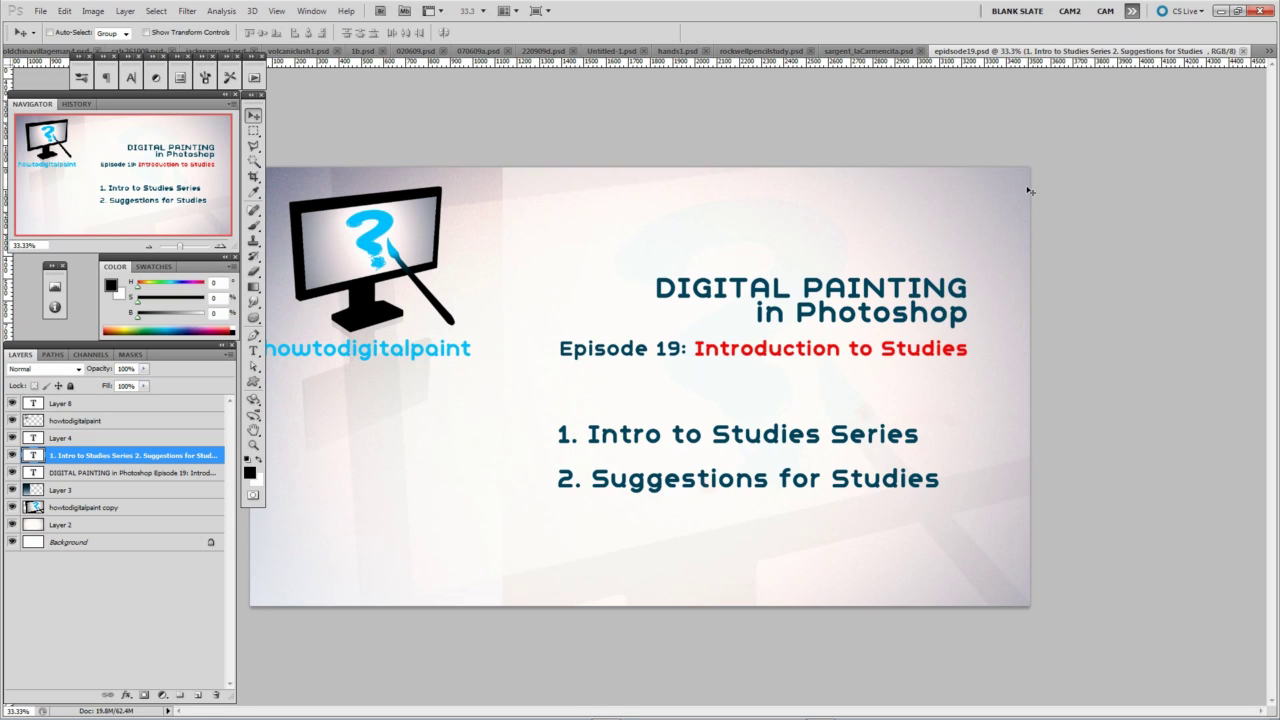
Browse from the episode title slide through the hibiscus and horned fruit paintings to the mango, spoon and rock still life
left_click(1267, 50)
left_click(1175, 57)
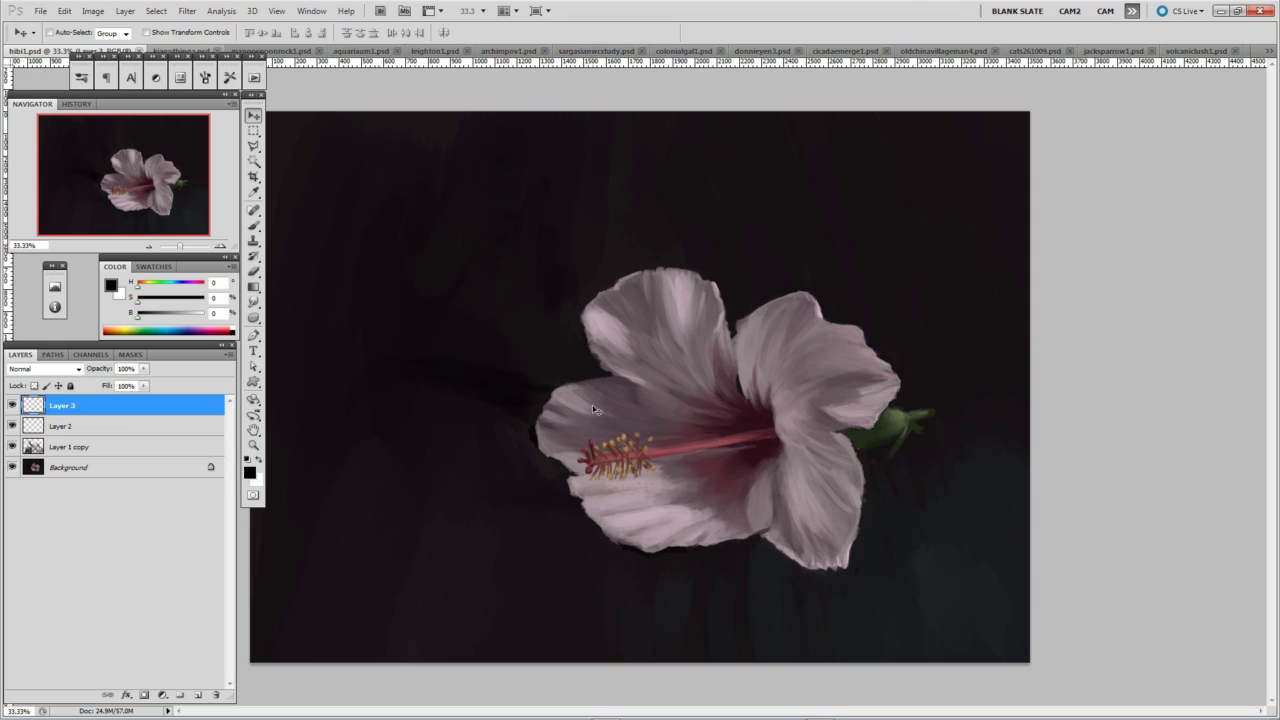
key("ctrl+Tab")
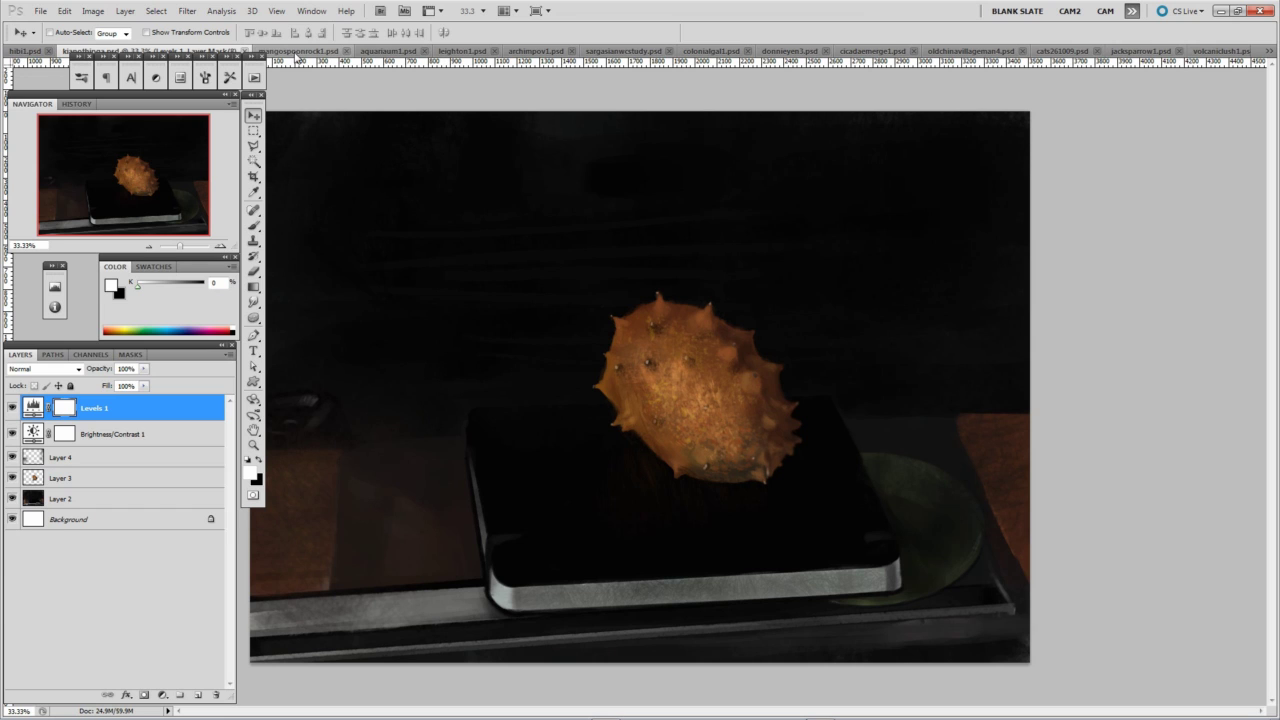
left_click(298, 51)
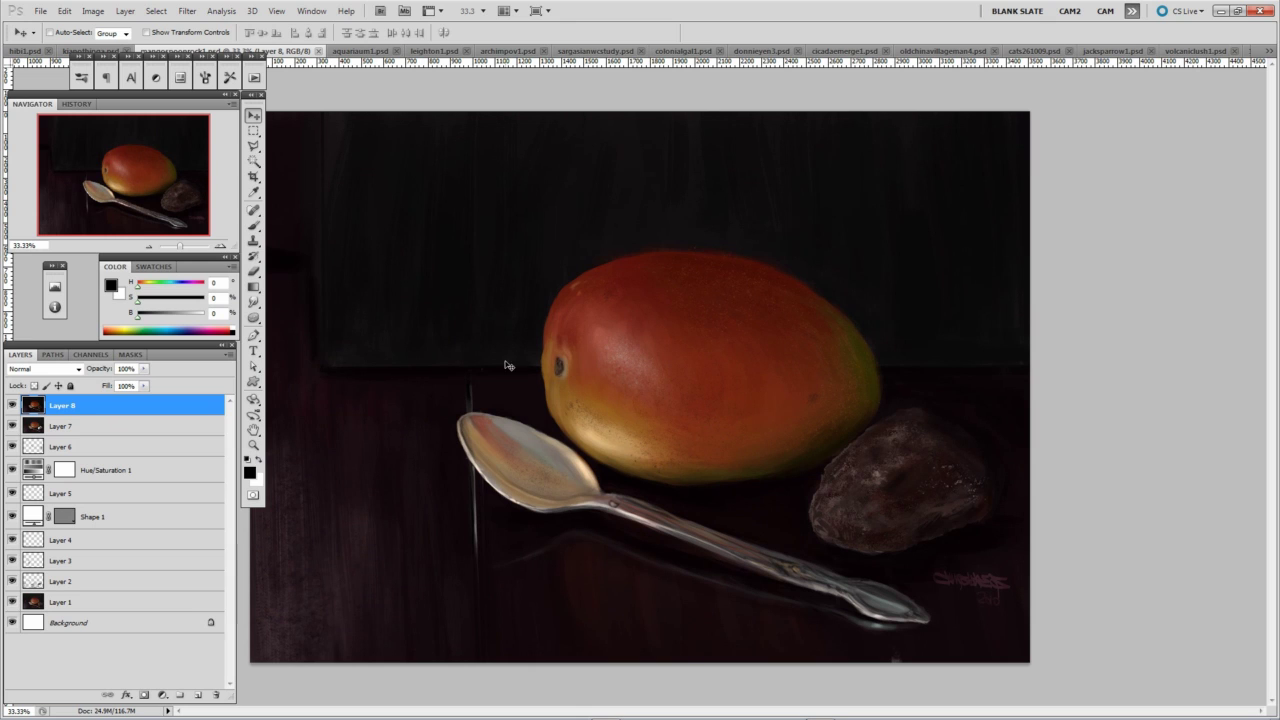
Set the foreground colour to a mango-like reddish brown with hue 11, saturation 73% and brightness 58%
left_click_drag(139, 317, 167, 316)
left_click(166, 300)
left_click(112, 287)
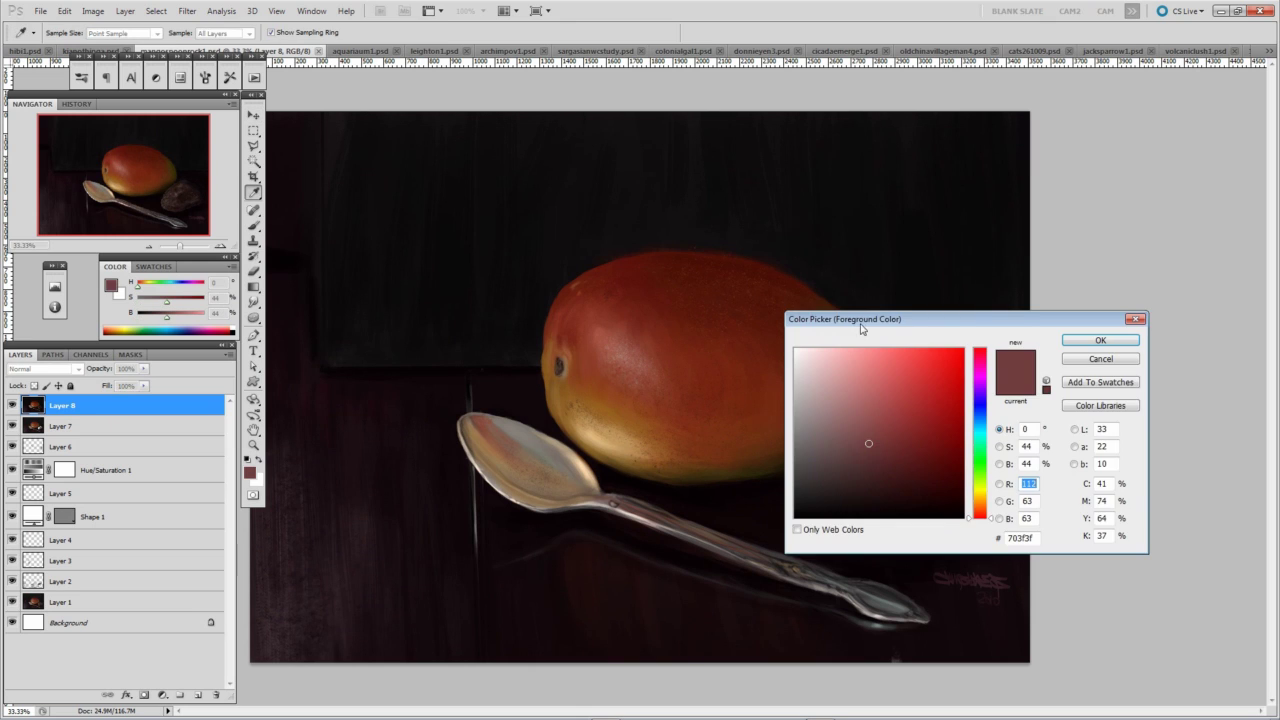
left_click_drag(861, 327, 1014, 343)
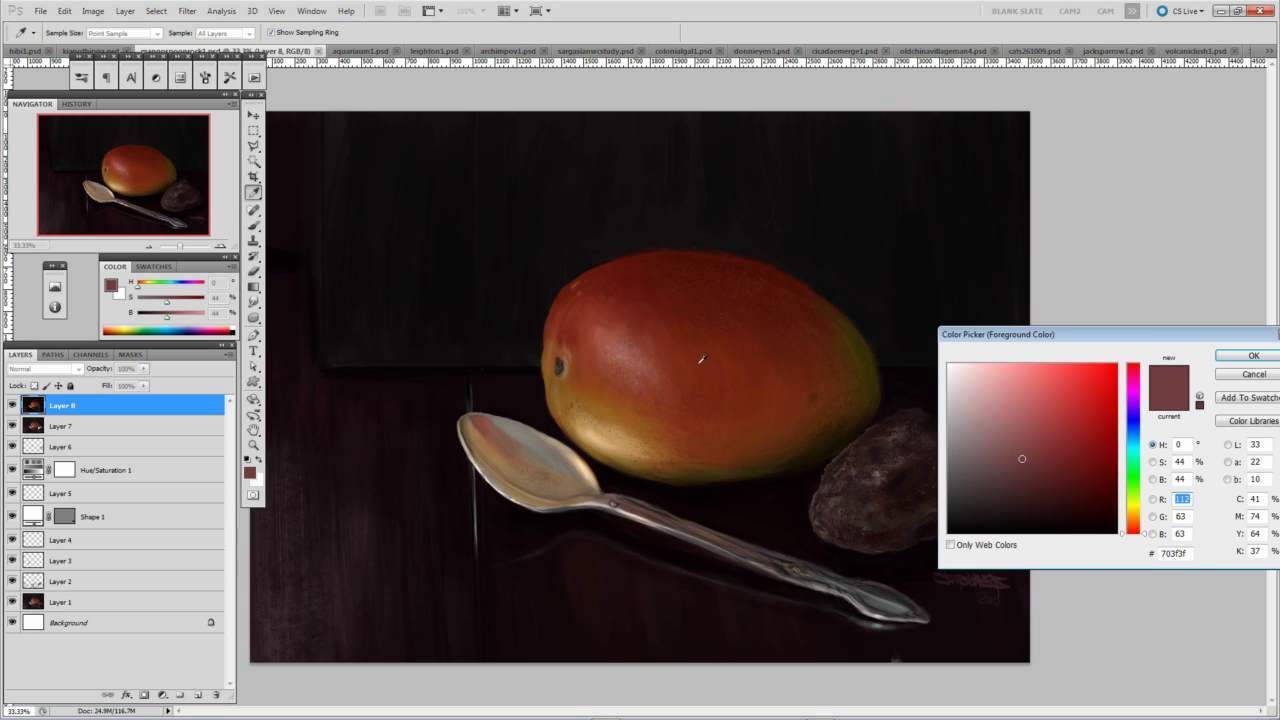
left_click(1134, 528)
left_click(1054, 466)
left_click(1134, 525)
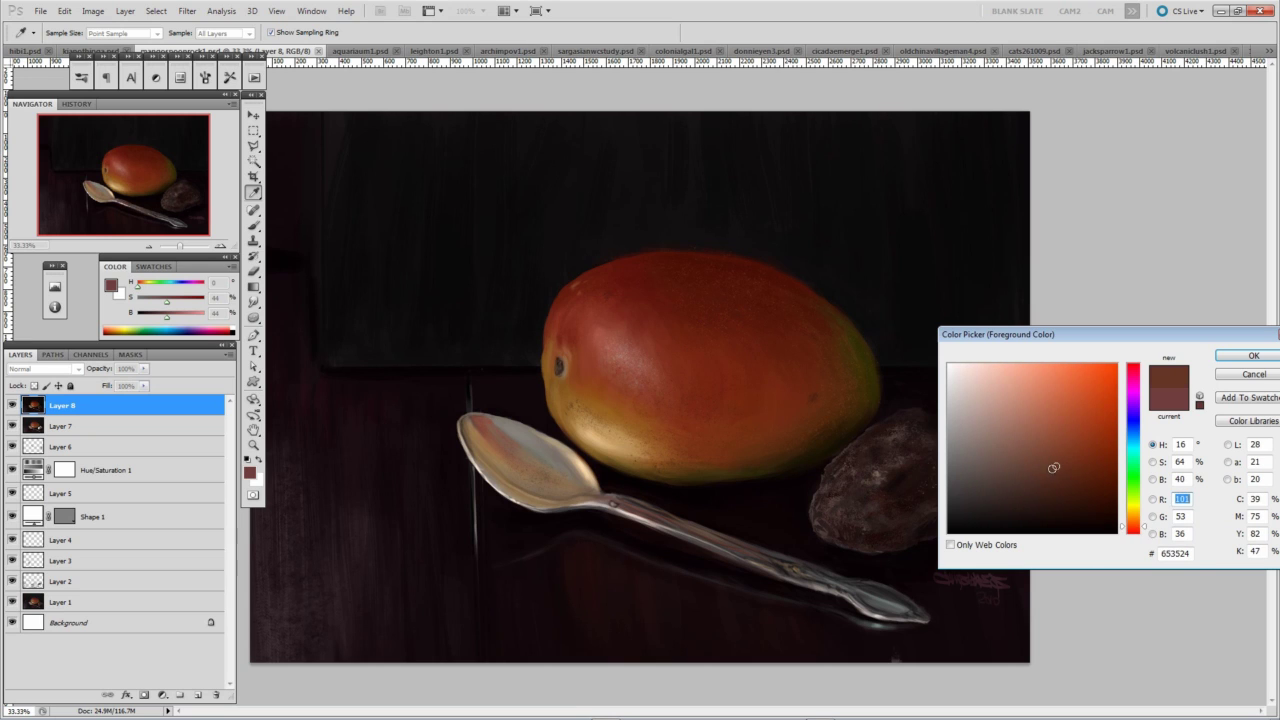
left_click_drag(1054, 467, 1063, 431)
left_click(1142, 528)
left_click(1071, 434)
left_click(1231, 358)
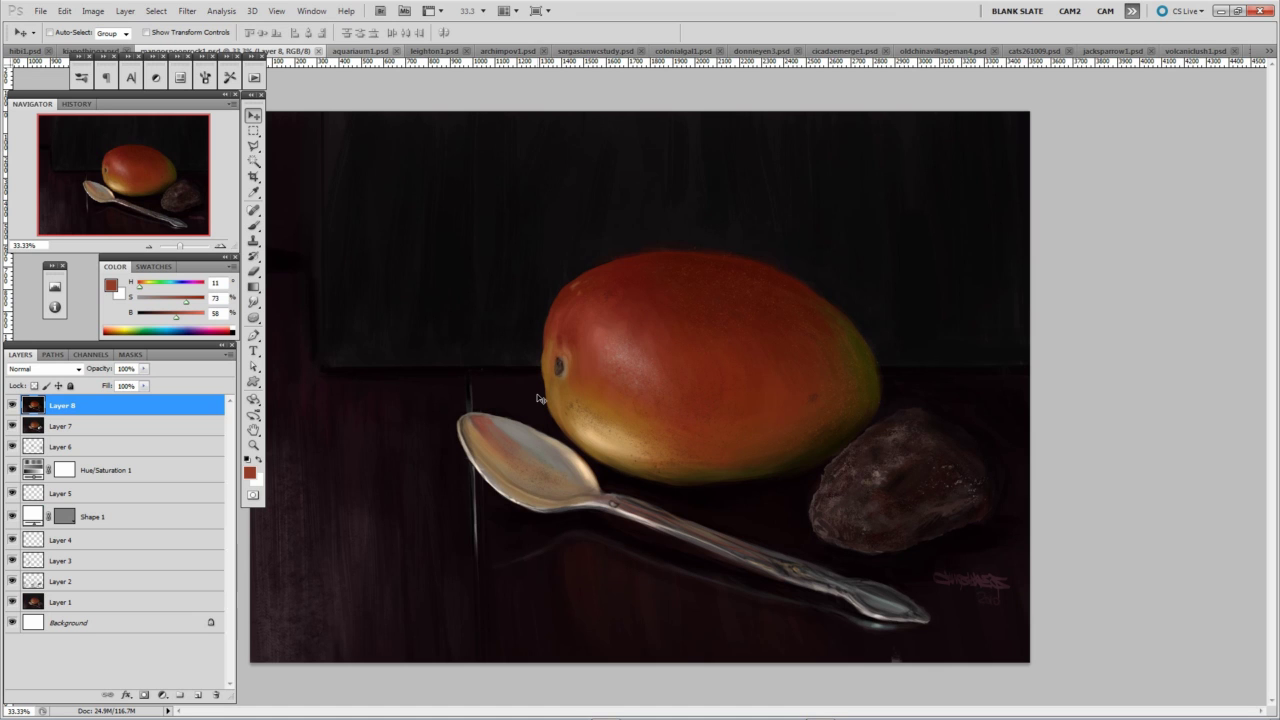
Bring up aquariaum1.psd enlarged to 33.3% and hide the panels for an uncluttered view
left_click(359, 50)
key("ctrl+plus")
key("ctrl+plus")
key("ctrl+plus")
key("ctrl+plus")
key("ctrl+plus")
key("Tab")
Examine the marine animal sketches throughout the aquarium sheet, from the lobster and fish down to the seahorses
mouse_move(686, 90)
left_mouse_down()
mouse_move(650, 227)
mouse_move(657, 494)
mouse_move(637, 110)
left_mouse_up()
left_click_drag(652, 620, 667, 173)
left_click_drag(673, 523, 667, 556)
scroll(667, 557, "up", 4)
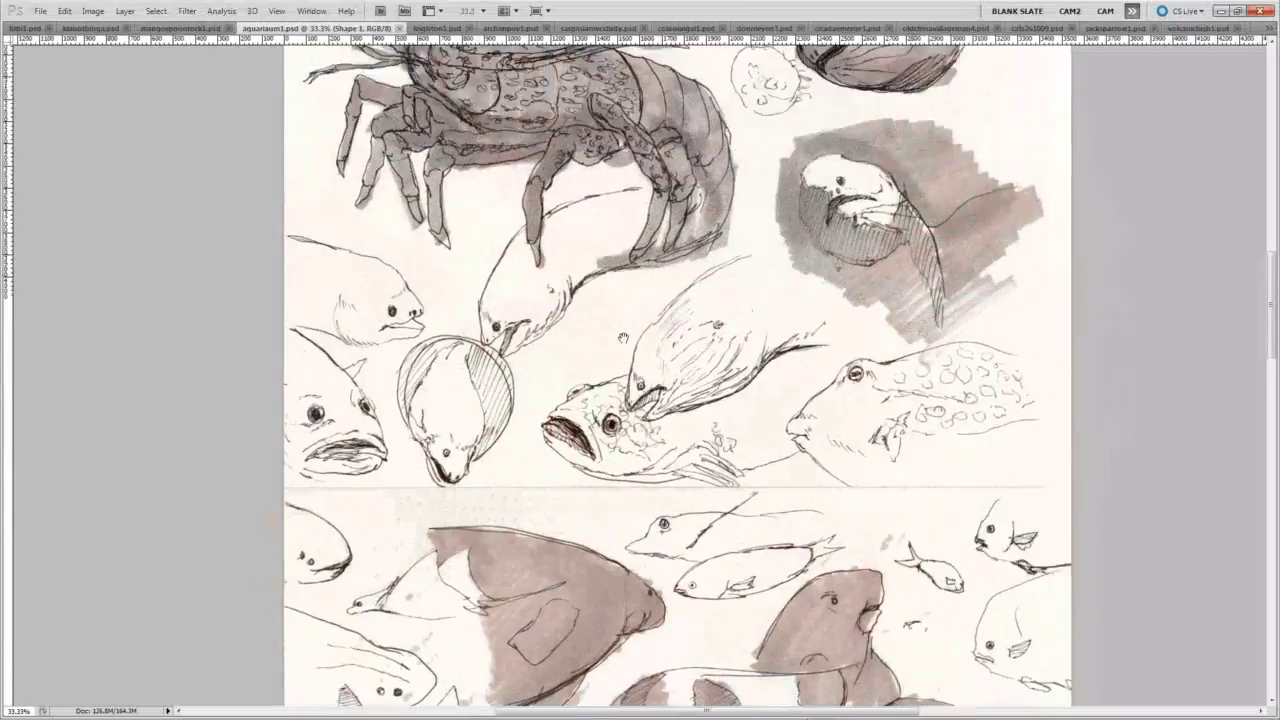
scroll(660, 420, "down", 12)
left_click_drag(648, 285, 643, 77)
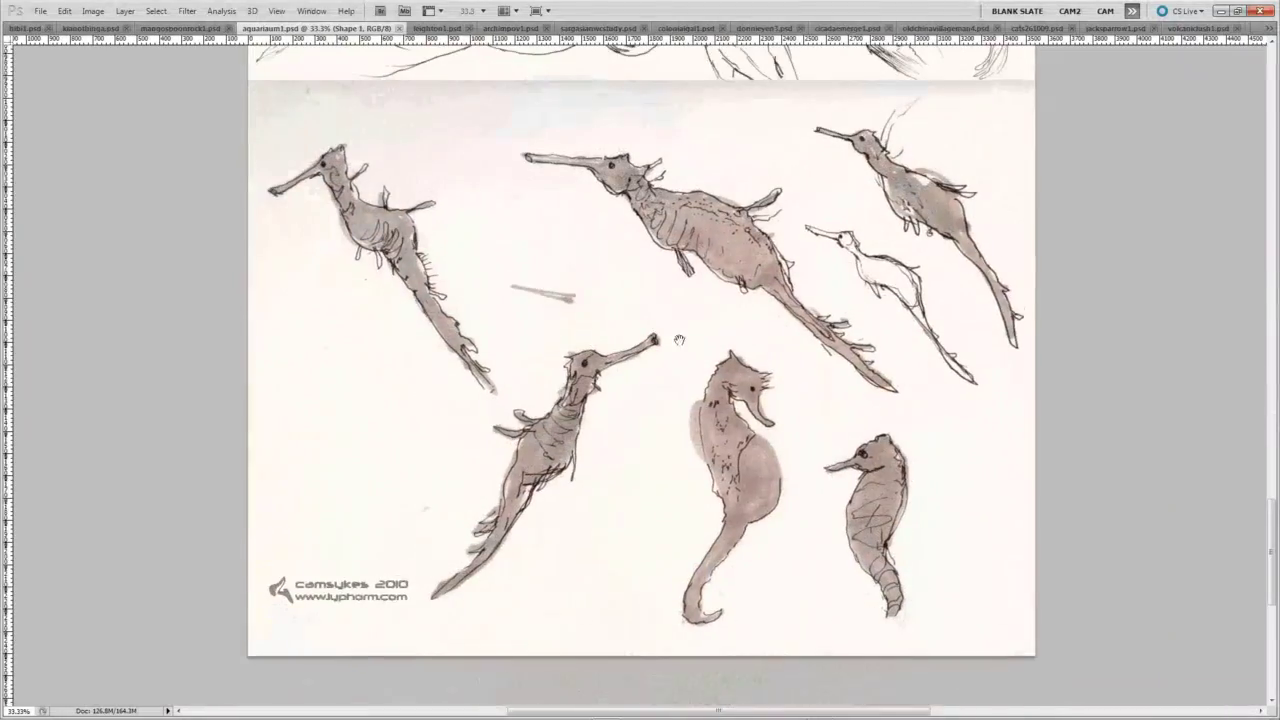
mouse_move(712, 172)
left_mouse_down()
mouse_move(717, 286)
mouse_move(703, 292)
left_mouse_up()
left_click_drag(726, 244, 686, 381)
left_click_drag(687, 213, 698, 620)
mouse_move(672, 130)
left_mouse_down()
mouse_move(684, 640)
mouse_move(673, 460)
left_mouse_up()
scroll(673, 460, "down", 10)
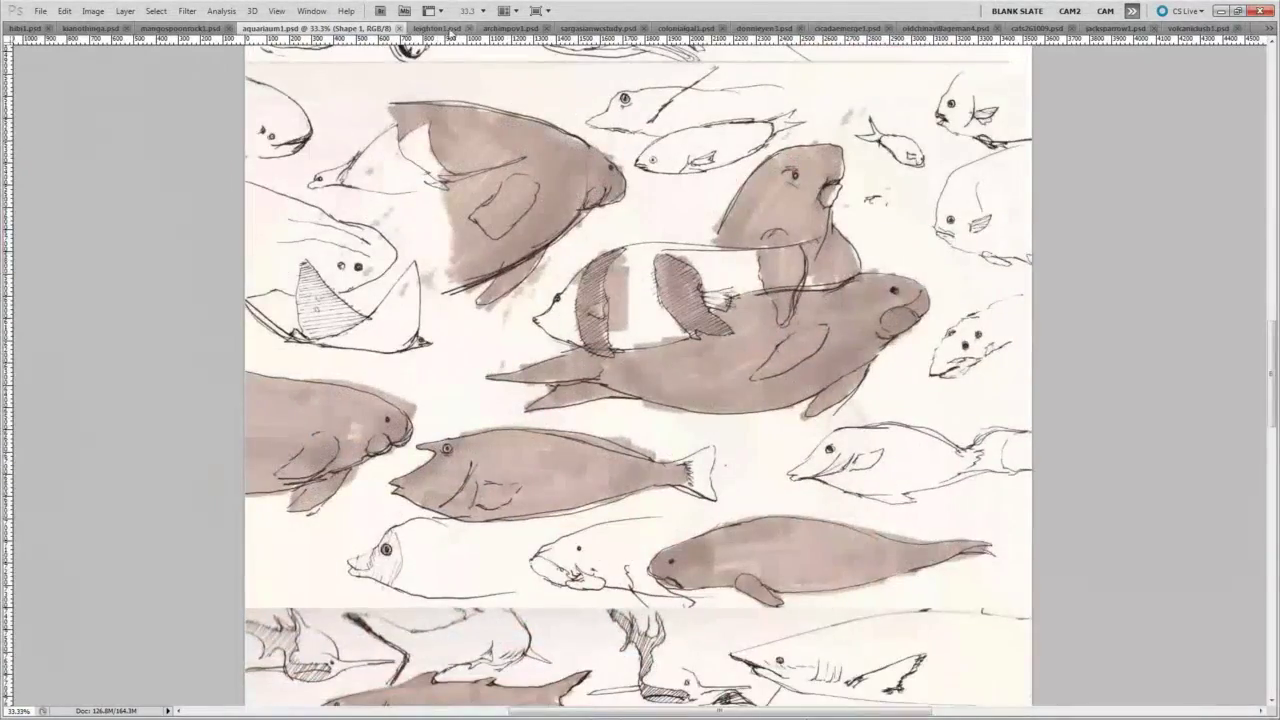
Examine the reclining woman study in leighton1.psd, comparing the full composition with its drapery at 100%
key("ctrl+Tab")
key("ctrl+plus")
mouse_move(590, 318)
left_mouse_down()
mouse_move(654, 351)
mouse_move(646, 331)
mouse_move(569, 363)
mouse_move(521, 361)
mouse_move(712, 342)
mouse_move(694, 329)
mouse_move(703, 386)
left_mouse_up()
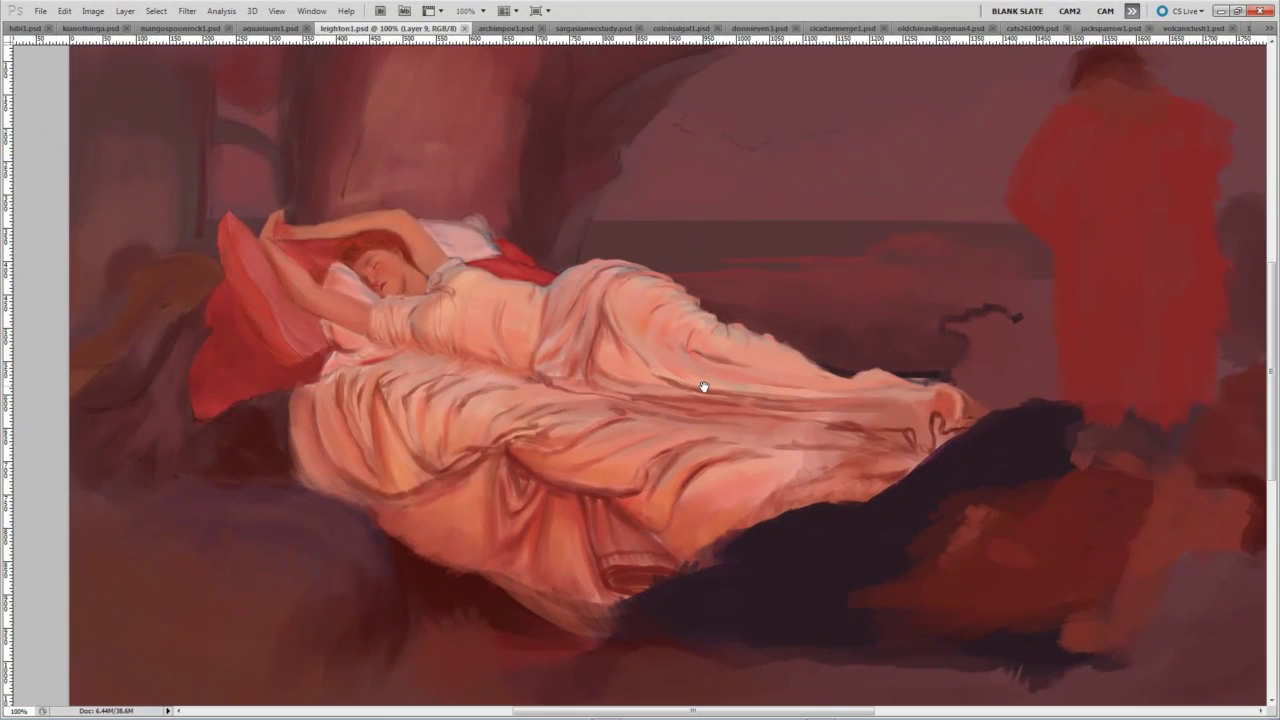
mouse_move(736, 331)
left_mouse_down()
mouse_move(760, 365)
mouse_move(693, 309)
mouse_move(780, 326)
left_mouse_up()
key("ctrl+minus")
key("ctrl+plus")
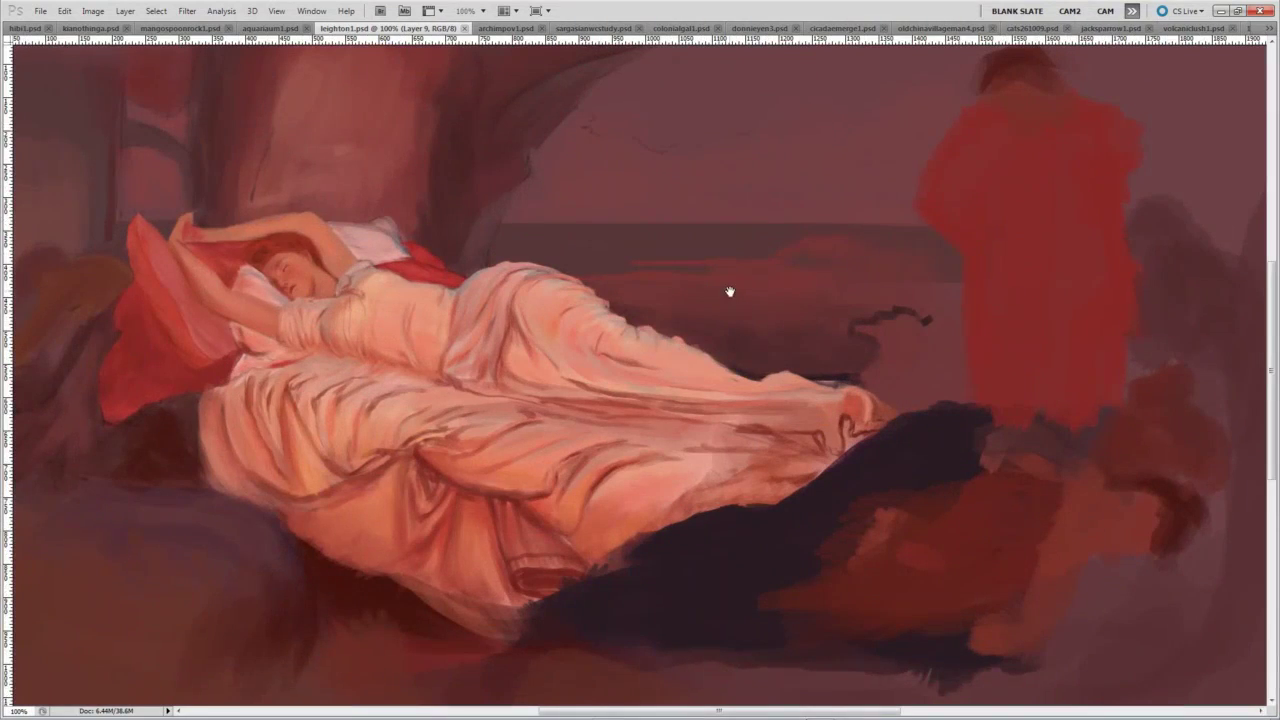
left_click_drag(729, 291, 757, 307)
left_click_drag(719, 238, 745, 306)
left_click_drag(622, 310, 686, 297)
left_click_drag(748, 354, 715, 300)
key("ctrl+minus")
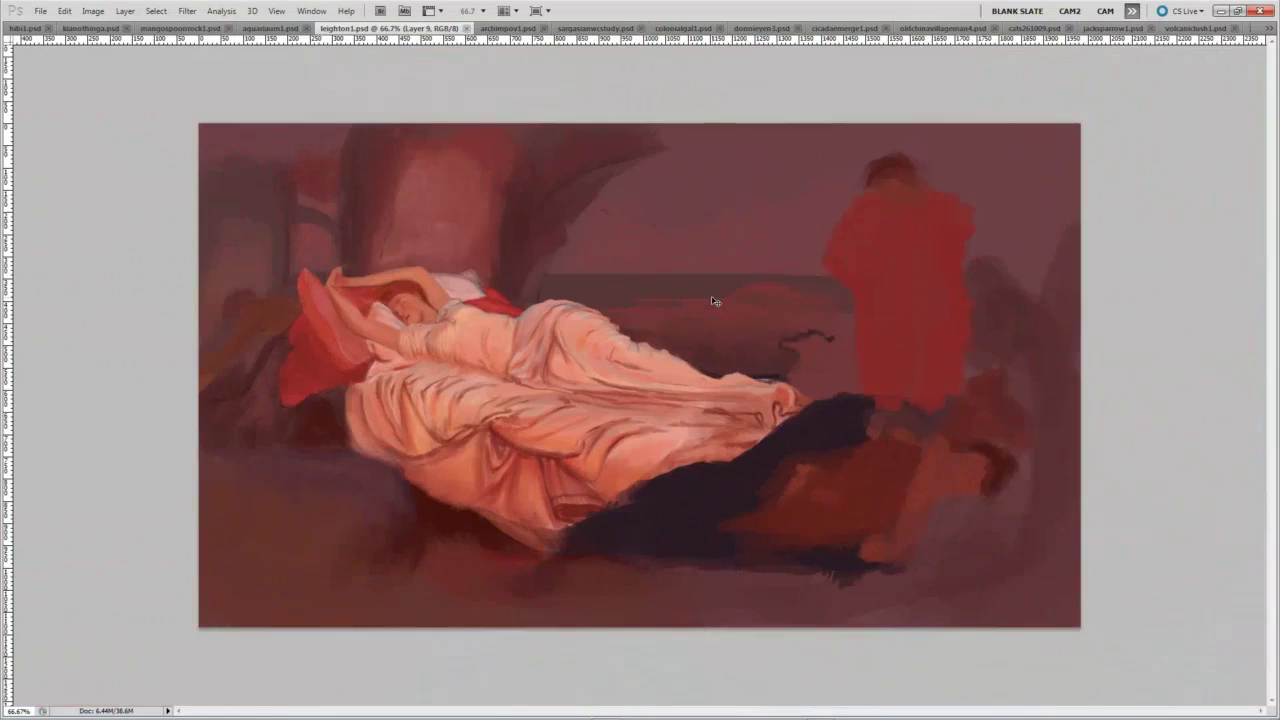
key("ctrl+plus")
key("ctrl+plus")
key("ctrl+minus")
left_click_drag(586, 271, 666, 323)
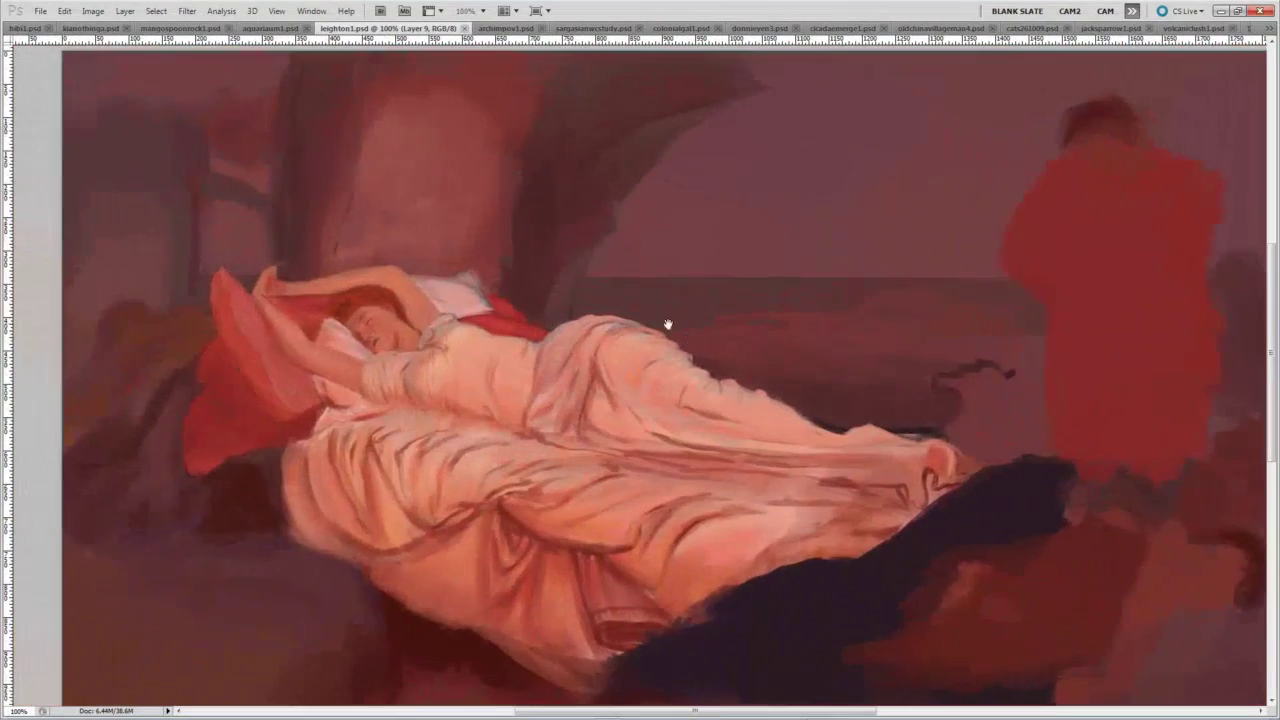
key("ctrl+plus")
key("ctrl+minus")
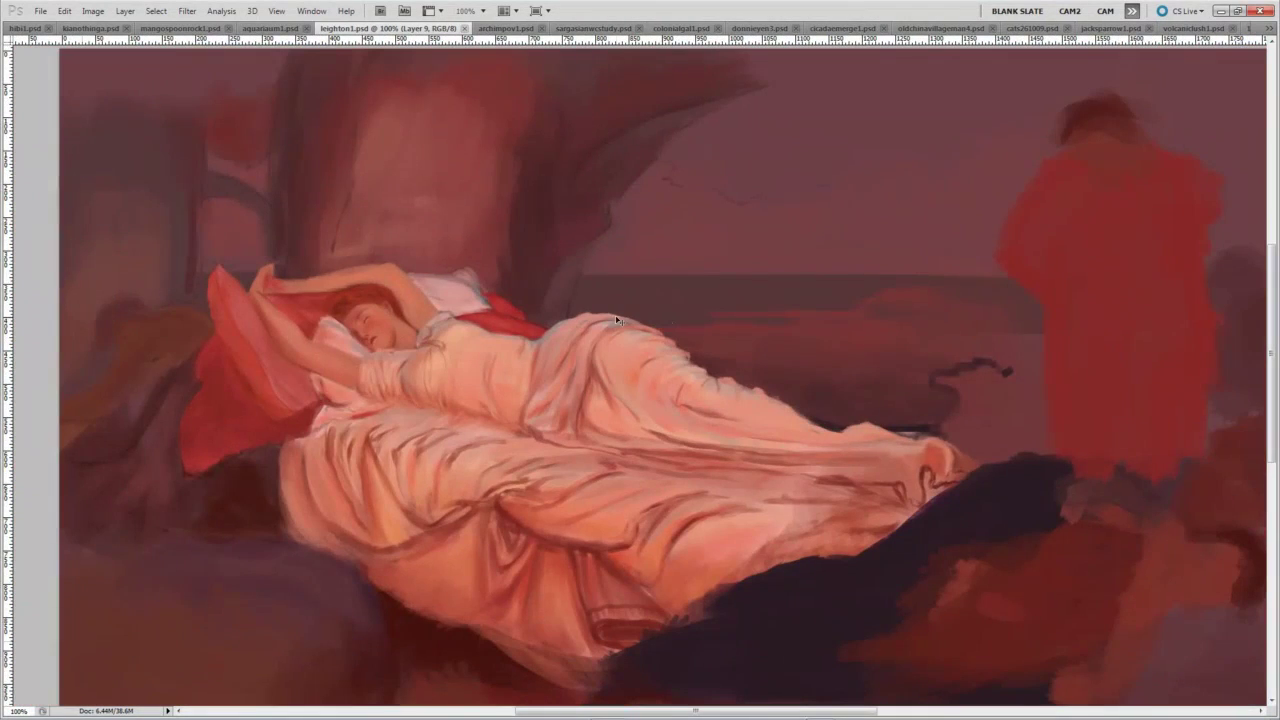
View the side-by-side study in archimpov1.psd and inspect the bearded man's portrait in the neighbouring document at 66.7%
left_click(512, 29)
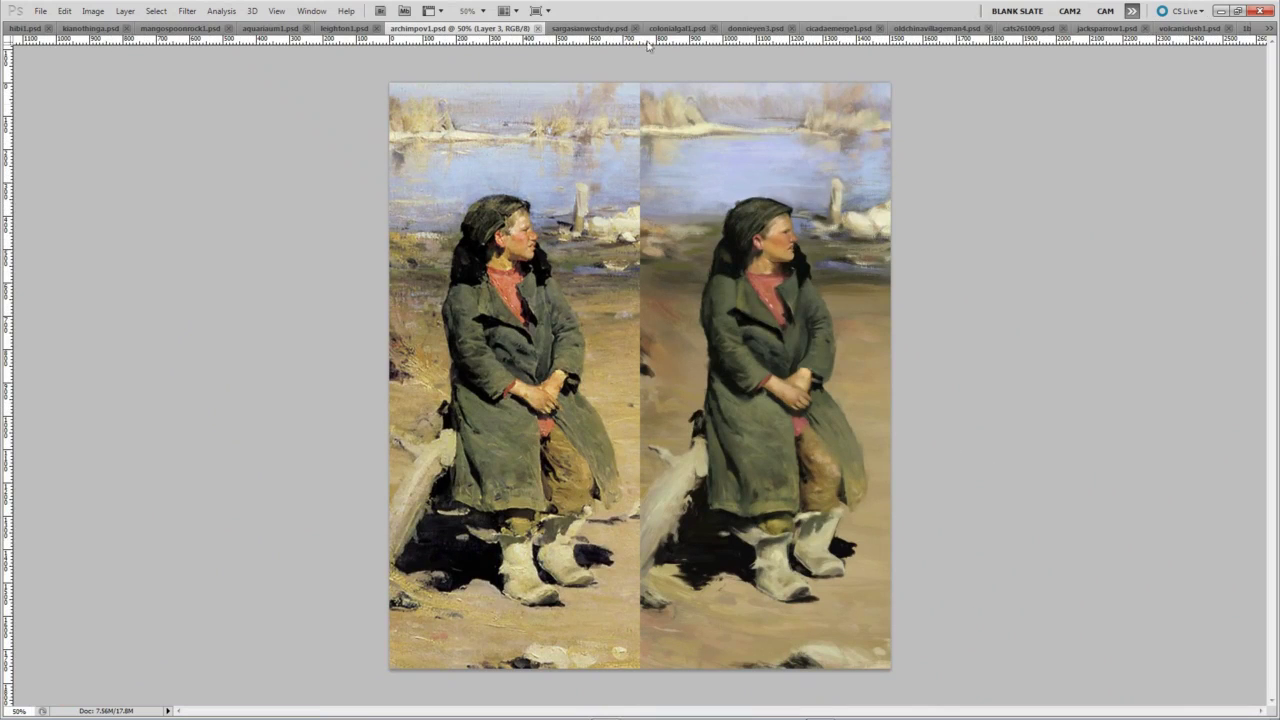
left_click(580, 26)
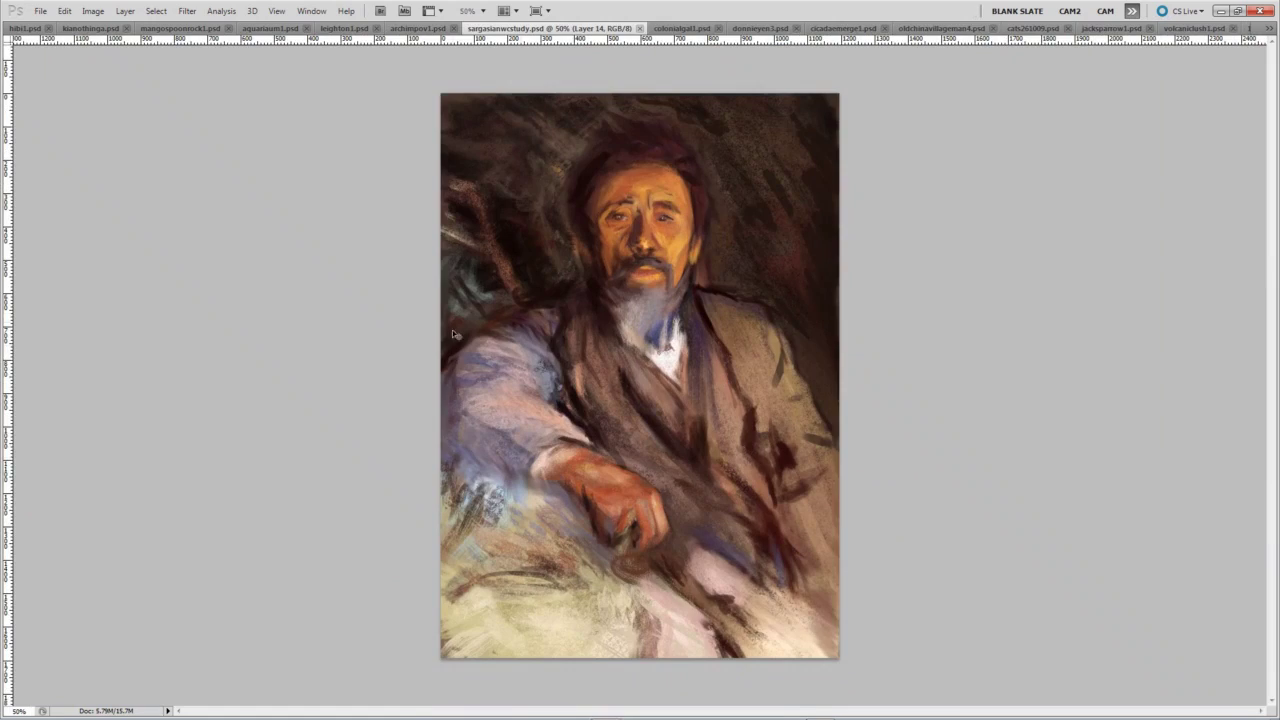
key("ctrl+plus")
key("ctrl+plus")
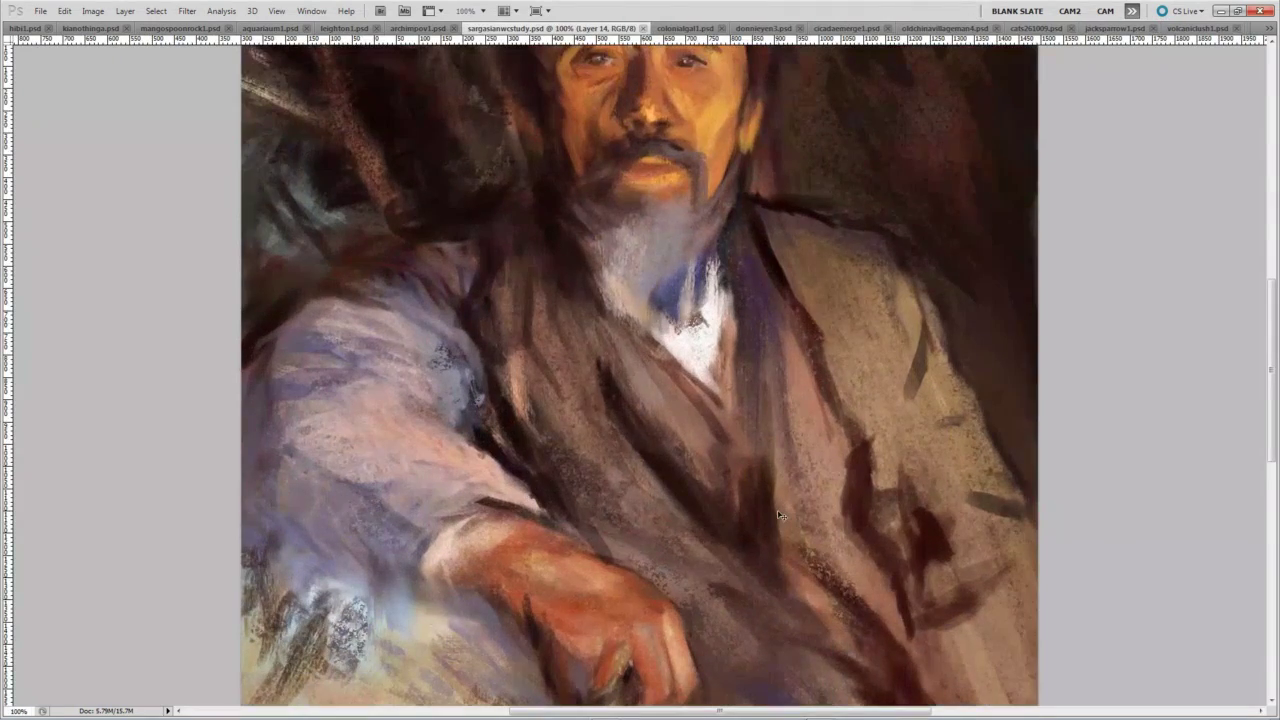
key("ctrl+minus")
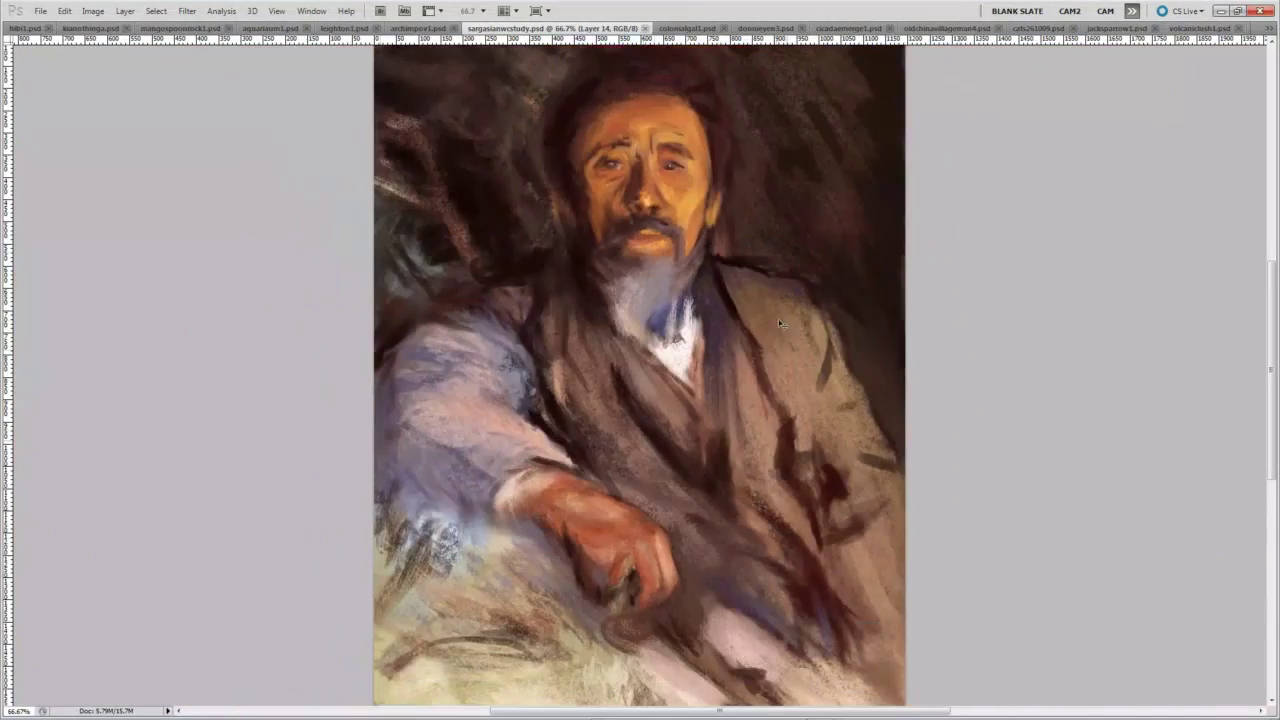
left_click_drag(780, 231, 756, 252)
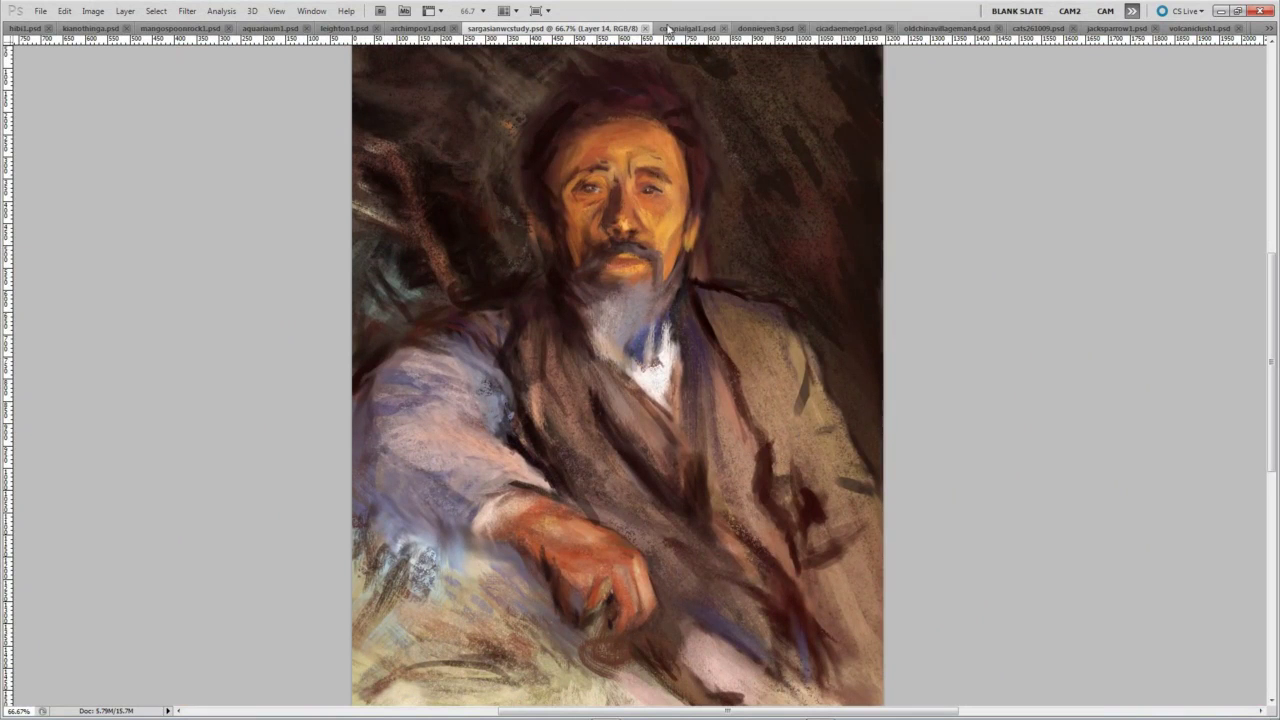
mouse_move(711, 351)
left_mouse_down()
mouse_move(670, 315)
mouse_move(656, 343)
left_mouse_up()
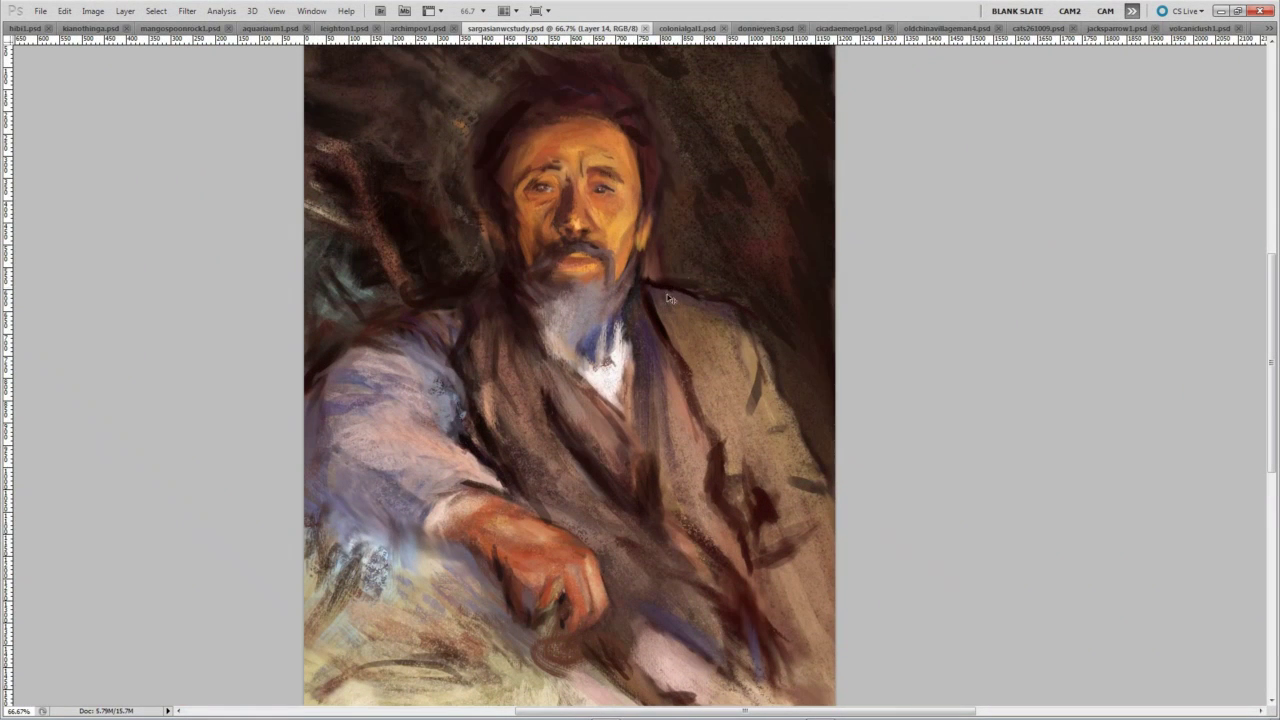
View the pencil drawing of the seated woman in colonialgal1.psd at 16.7%, covering the whole figure
left_click(697, 29)
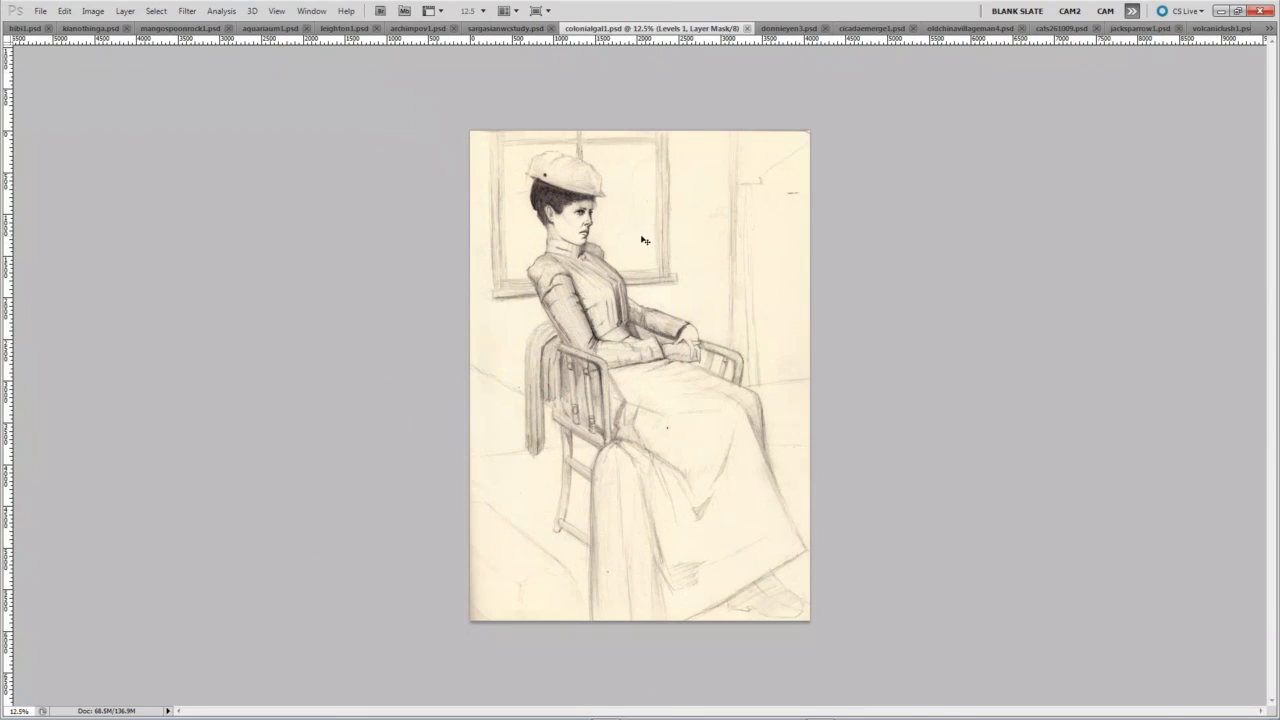
key("ctrl+plus")
key("ctrl+plus")
key("ctrl+minus")
scroll(733, 260, "up", 1)
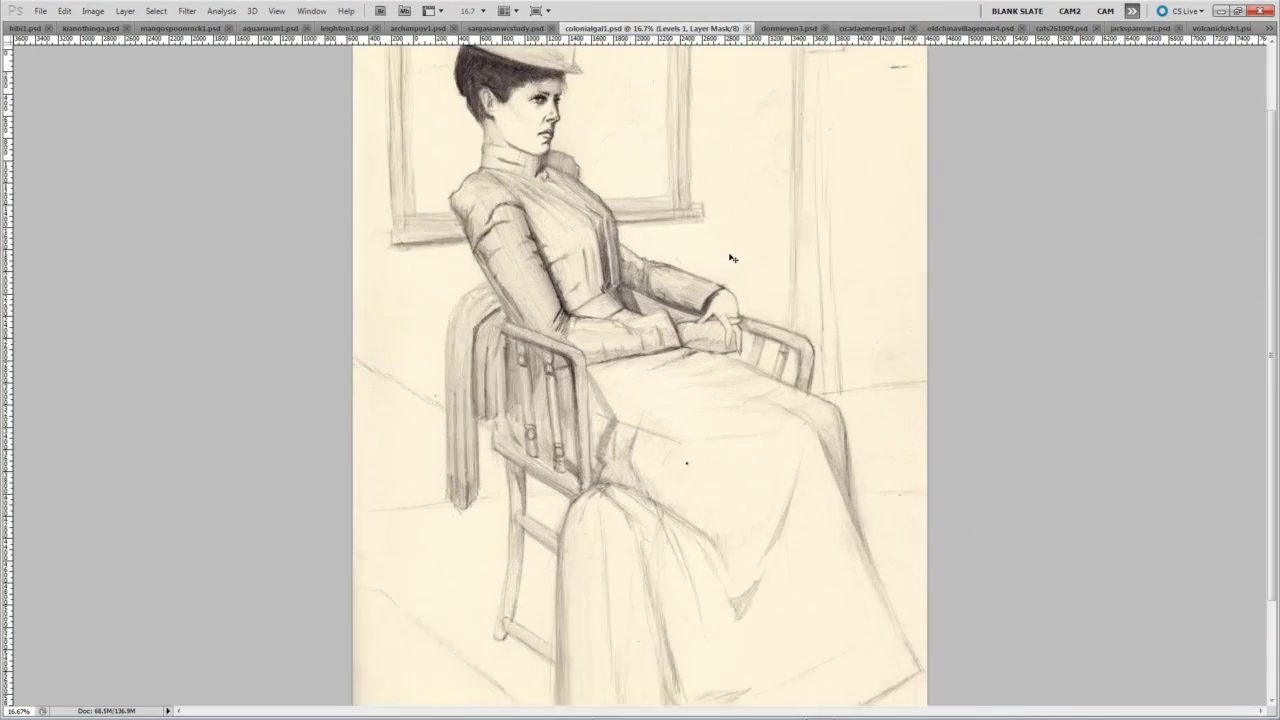
scroll(729, 262, "down", 1)
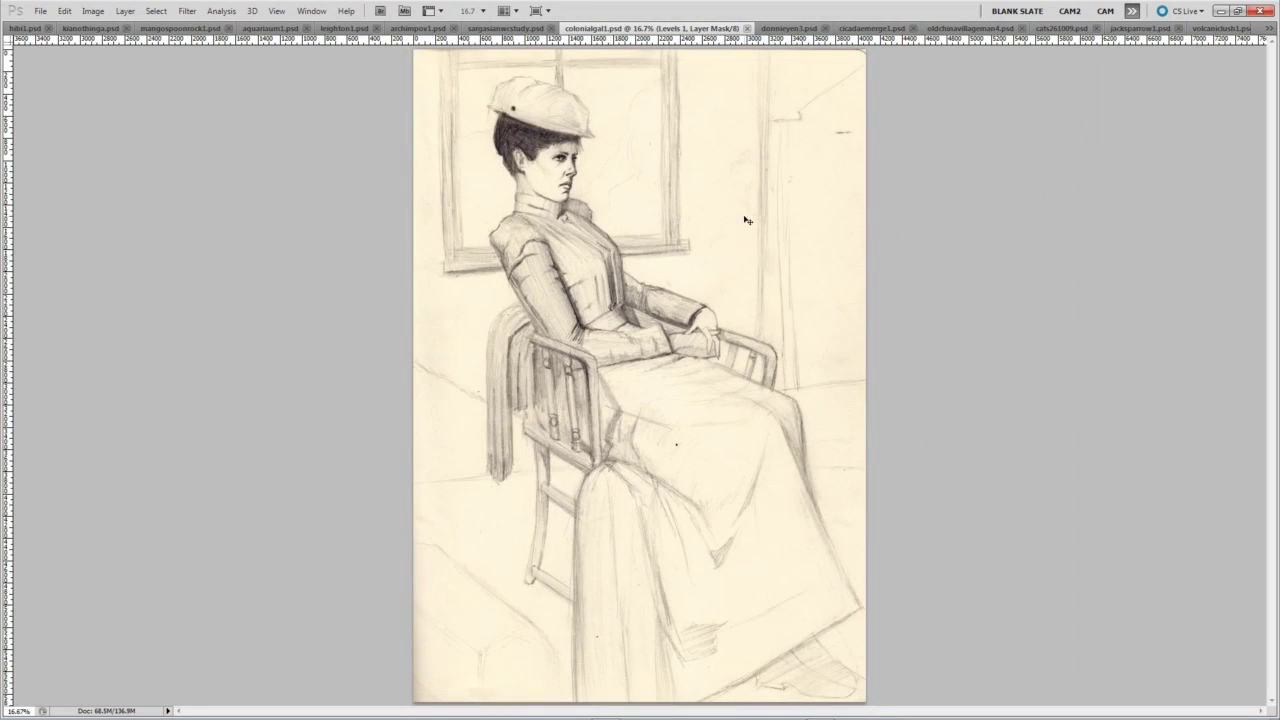
View the martial artist painting with the raised fist, checking it at 100% and at 66.7%
left_click(788, 28)
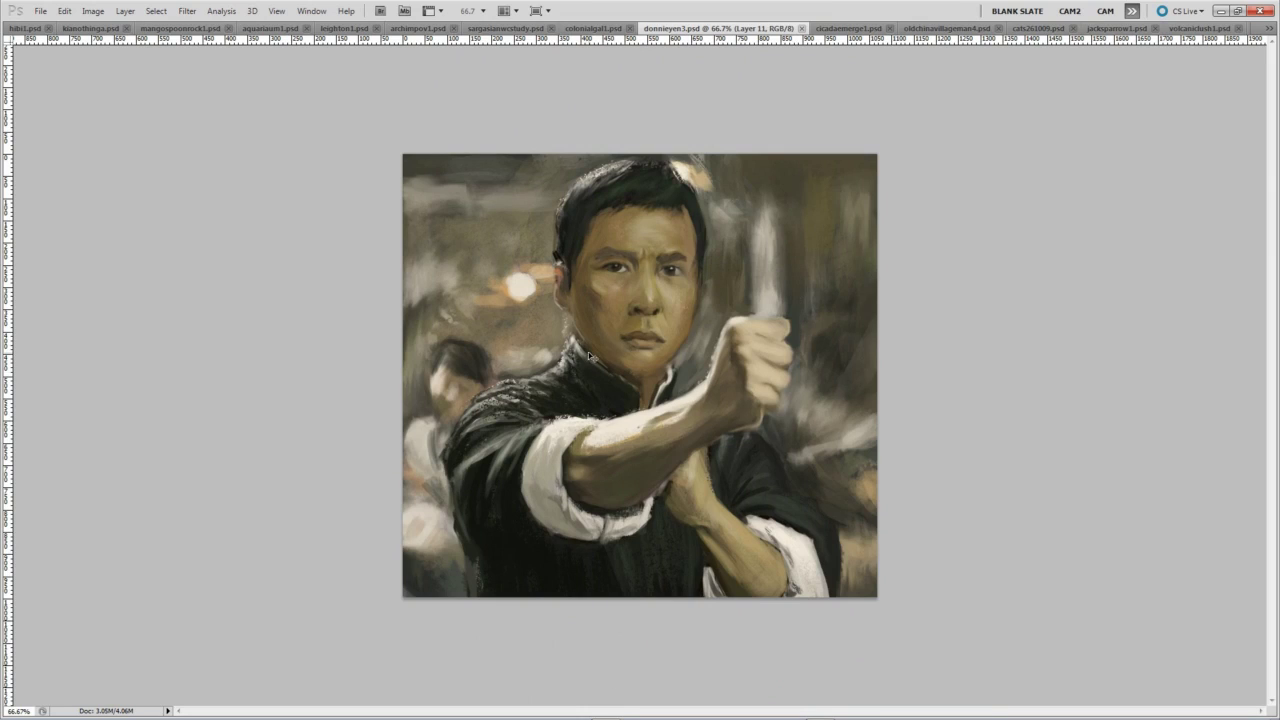
key("ctrl+plus")
key("ctrl+minus")
key("ctrl+1")
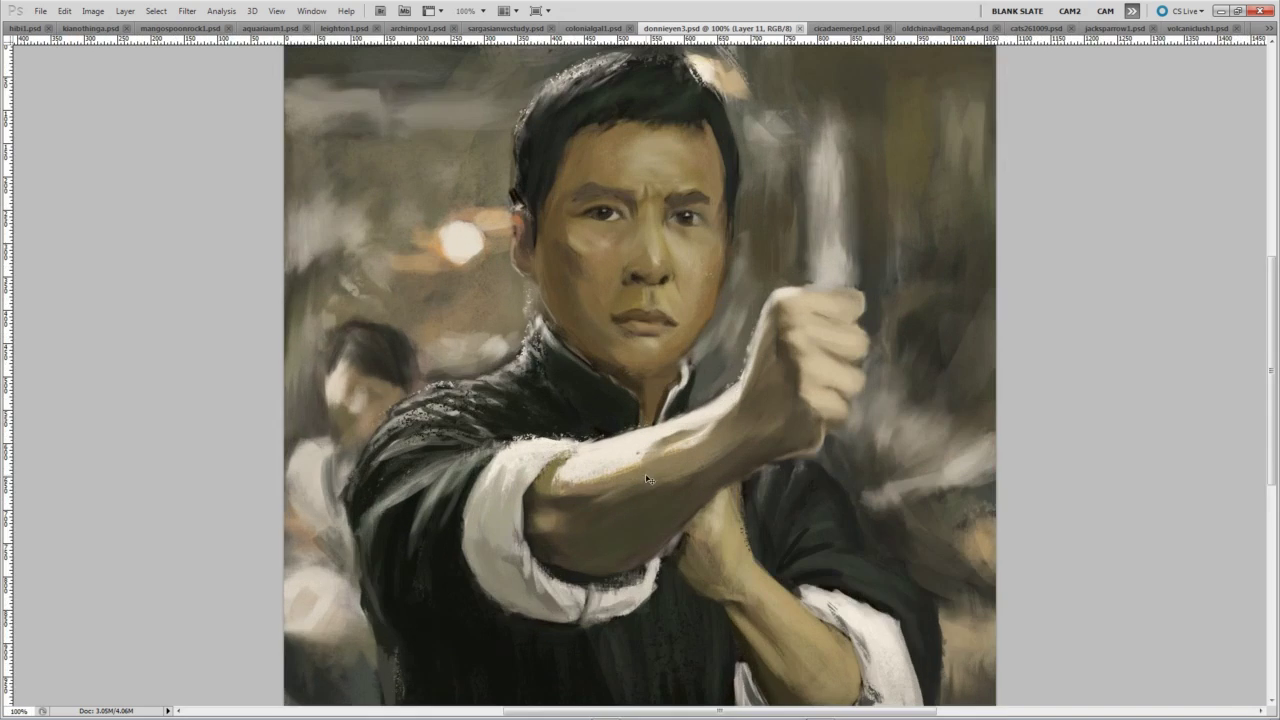
key("ctrl+minus")
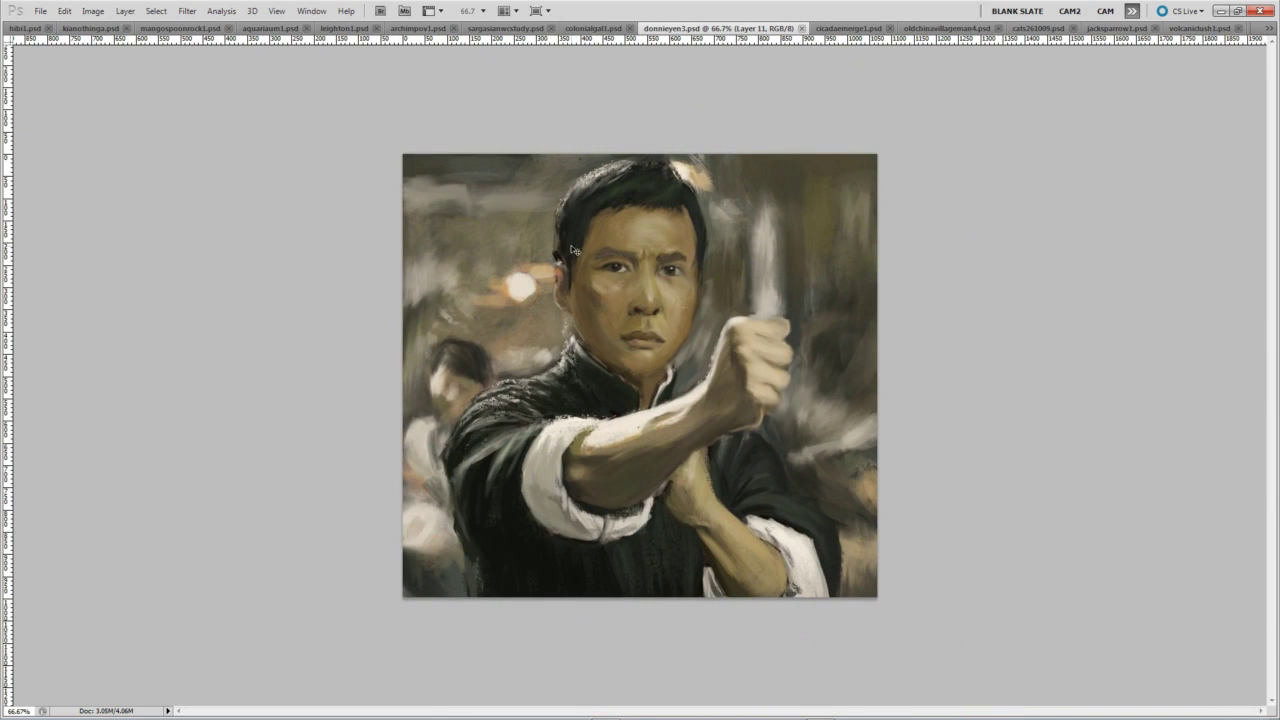
View the cicada painting in cicadaemerge1.psd and reduce its display to 33.3%
left_click(858, 29)
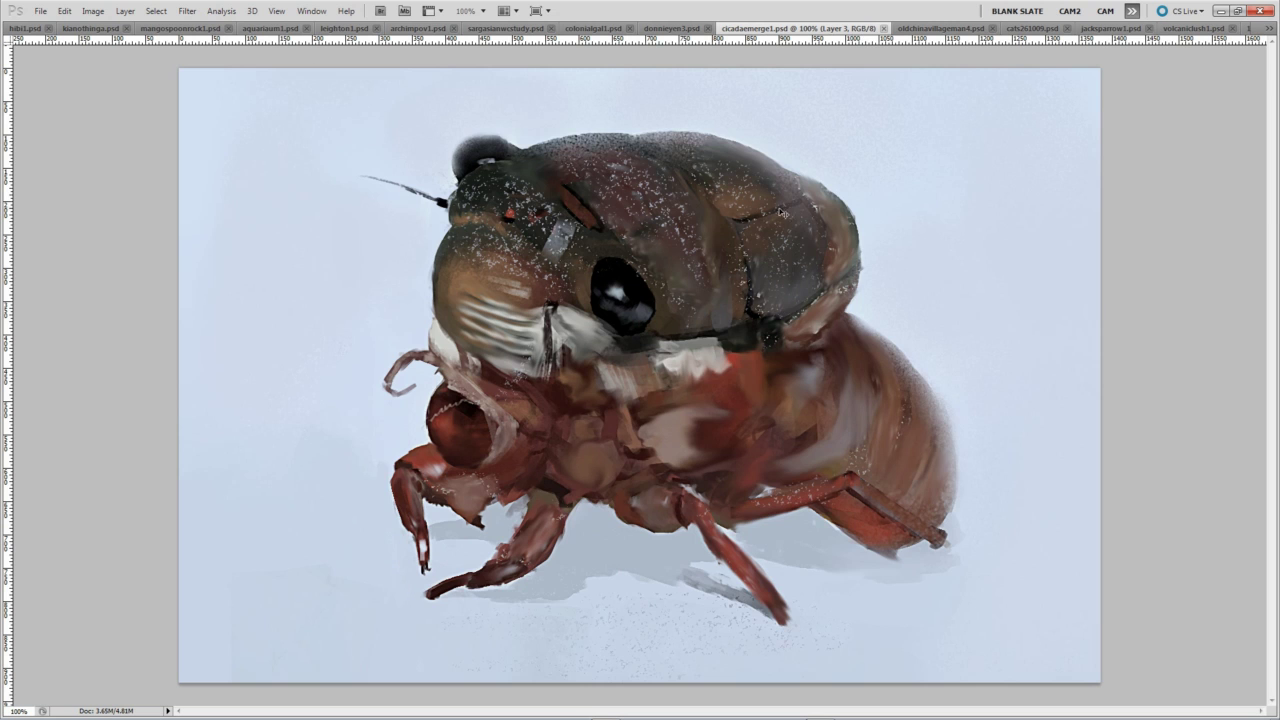
key("ctrl+minus")
key("ctrl+minus")
key("ctrl+minus")
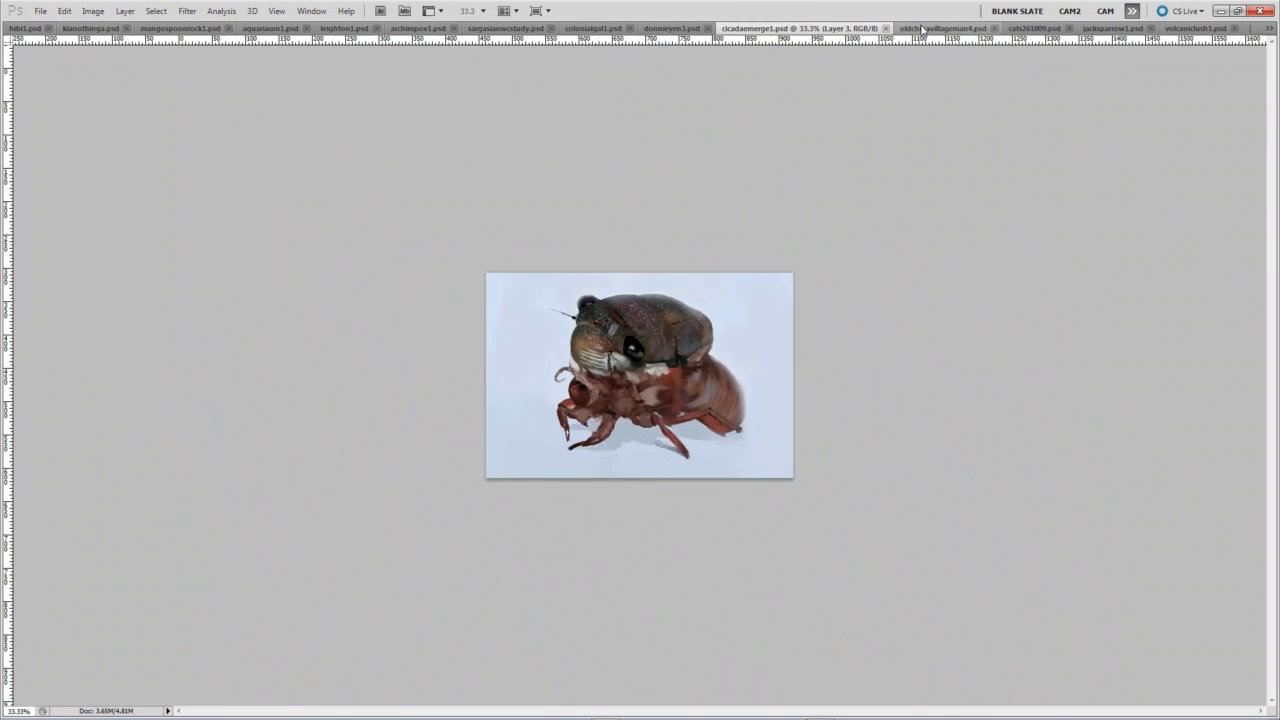
View oldchinavillageman4.psd at 33.3% and the two cats painting in cats261009.psd at 66.7%
key("ctrl+Tab")
key("ctrl+minus")
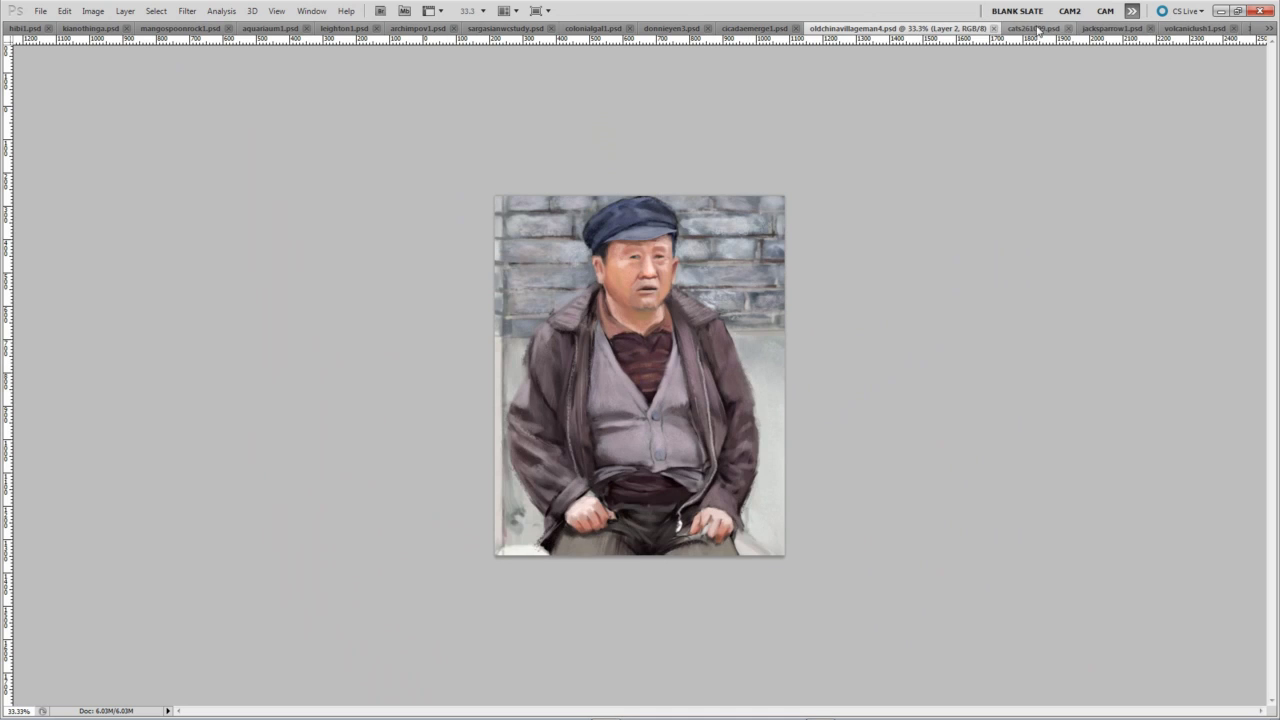
key("ctrl+Tab")
key("ctrl+minus")
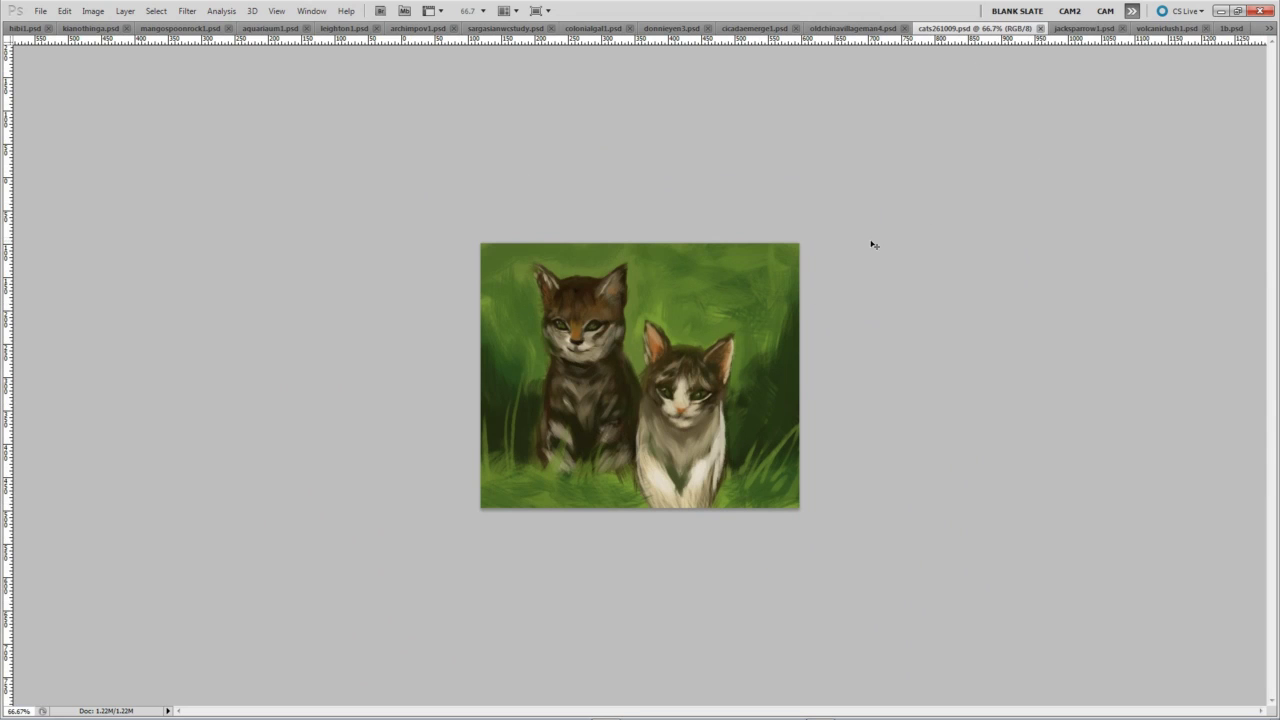
key("ctrl+plus")
key("ctrl+minus")
Compare how the pirate painting in jacksparrow1.psd reads at 50% and at 33.3% magnification
key("ctrl+Tab")
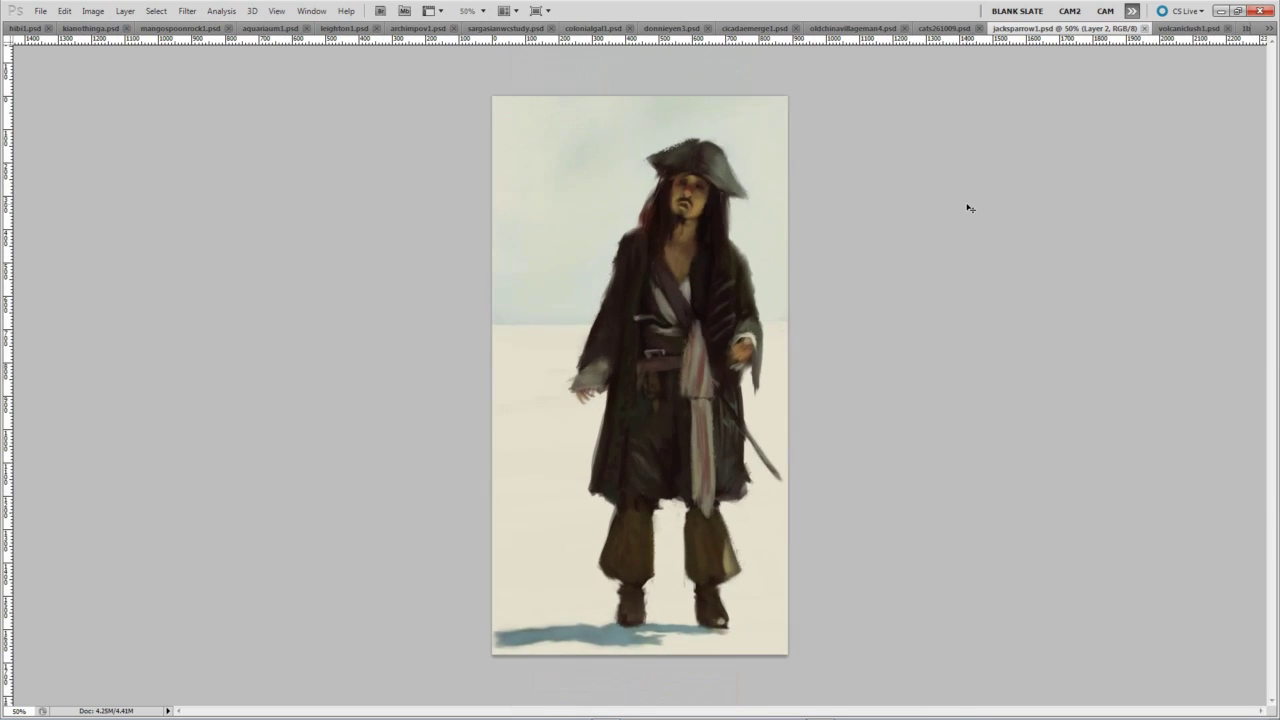
key("ctrl+minus")
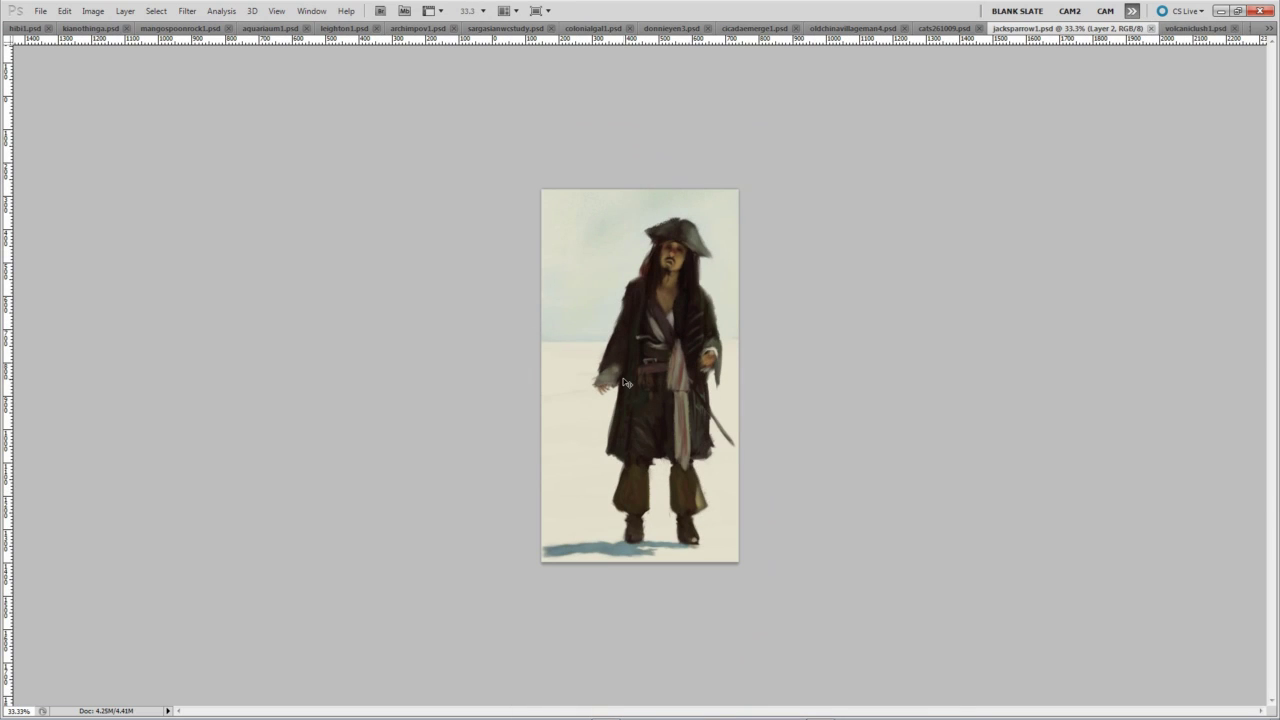
key("ctrl+plus")
key("ctrl+minus")
key("ctrl+plus")
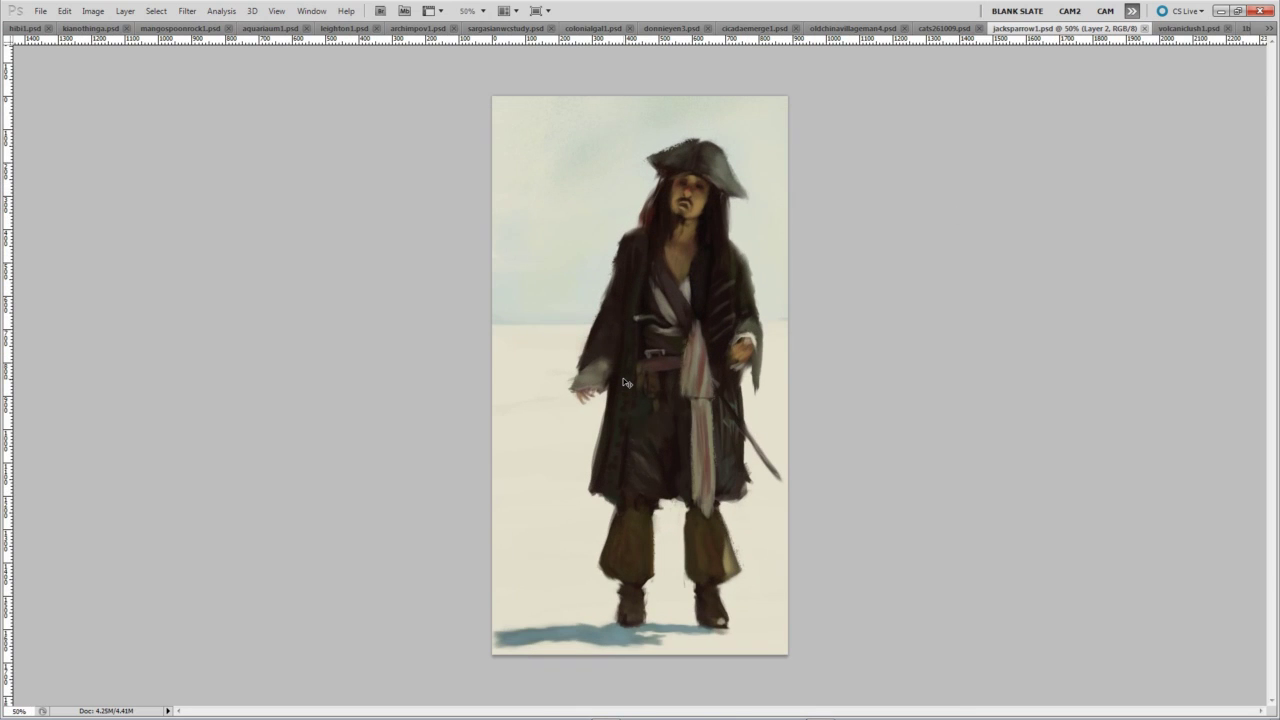
key("ctrl+minus")
key("ctrl+plus")
key("ctrl+minus")
key("ctrl+plus")
key("ctrl+minus")
key("ctrl+plus")
key("ctrl+minus")
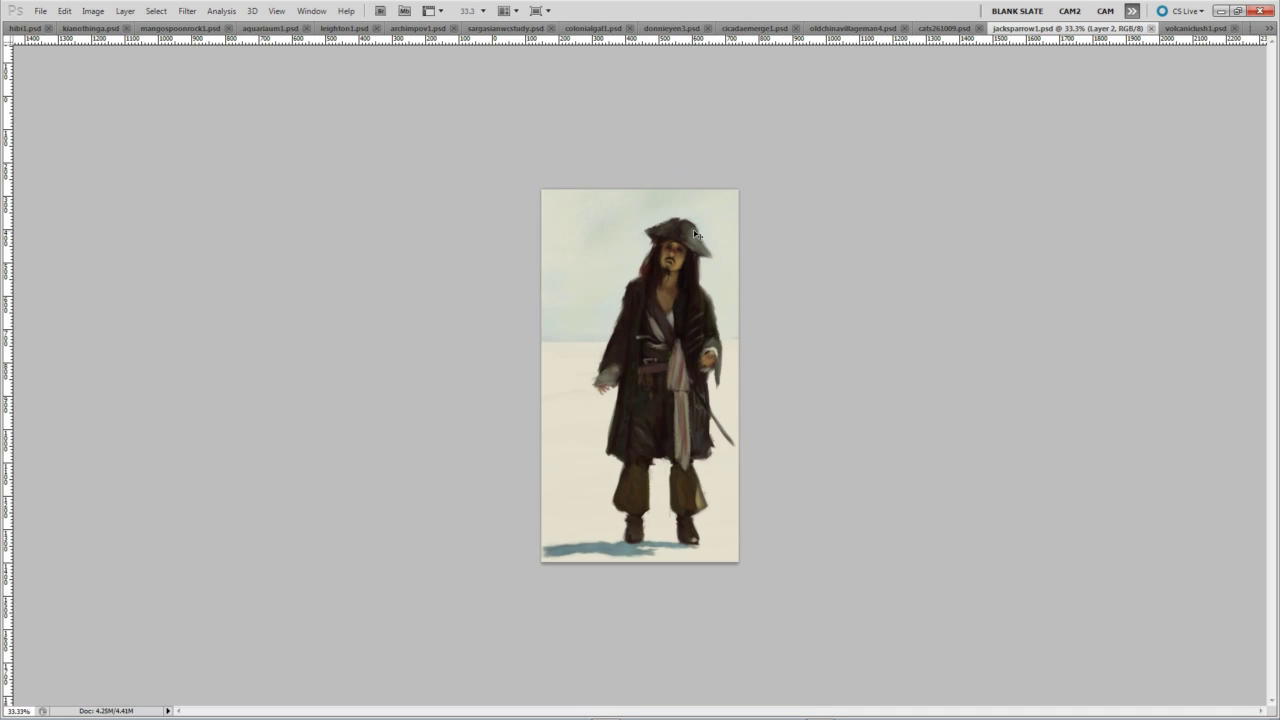
Recheck the pirate painting at different magnifications and bring up volcaniclush1.psd at 25%
key("ctrl+plus")
key("ctrl+minus")
key("ctrl+Tab")
key("ctrl+minus")
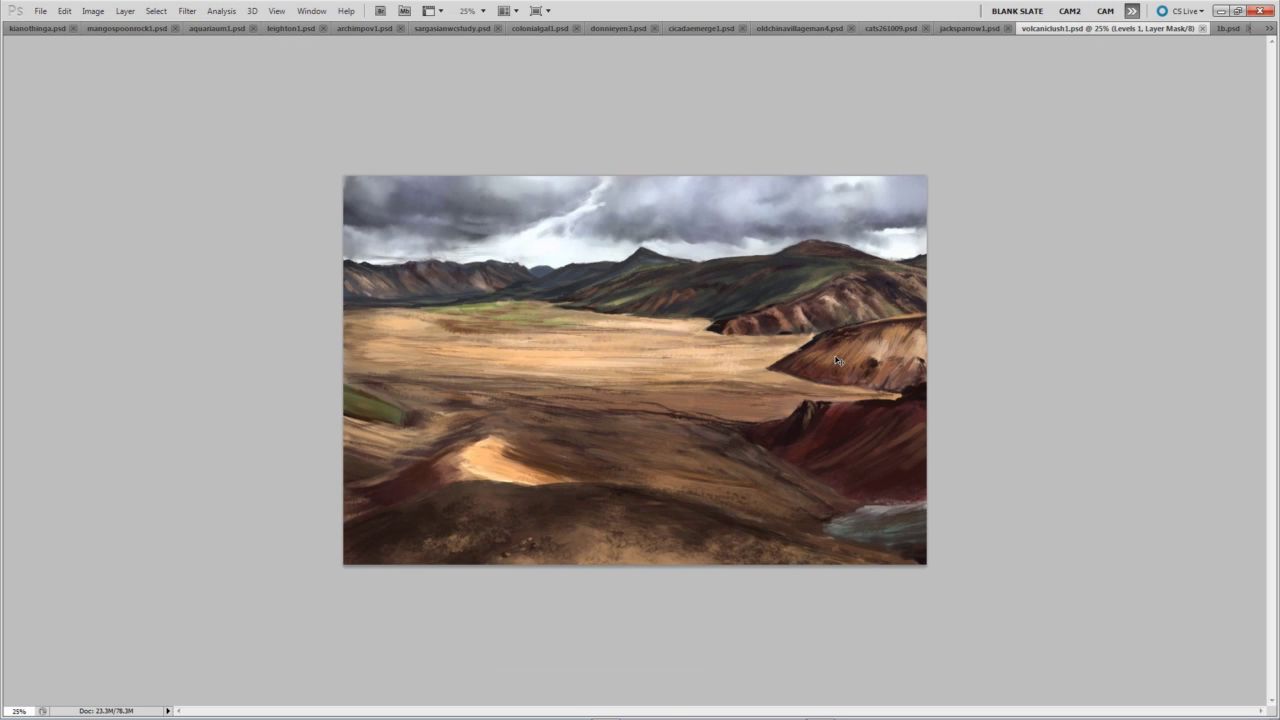
Compare how the volcanic landscape painting reads at 16.7%, 25% and 33.3% magnification
key("ctrl+minus")
key("ctrl+plus")
key("ctrl+plus")
key("ctrl+minus")
key("ctrl+minus")
key("ctrl+plus")
key("ctrl+minus")
key("ctrl+plus")
key("ctrl+minus")
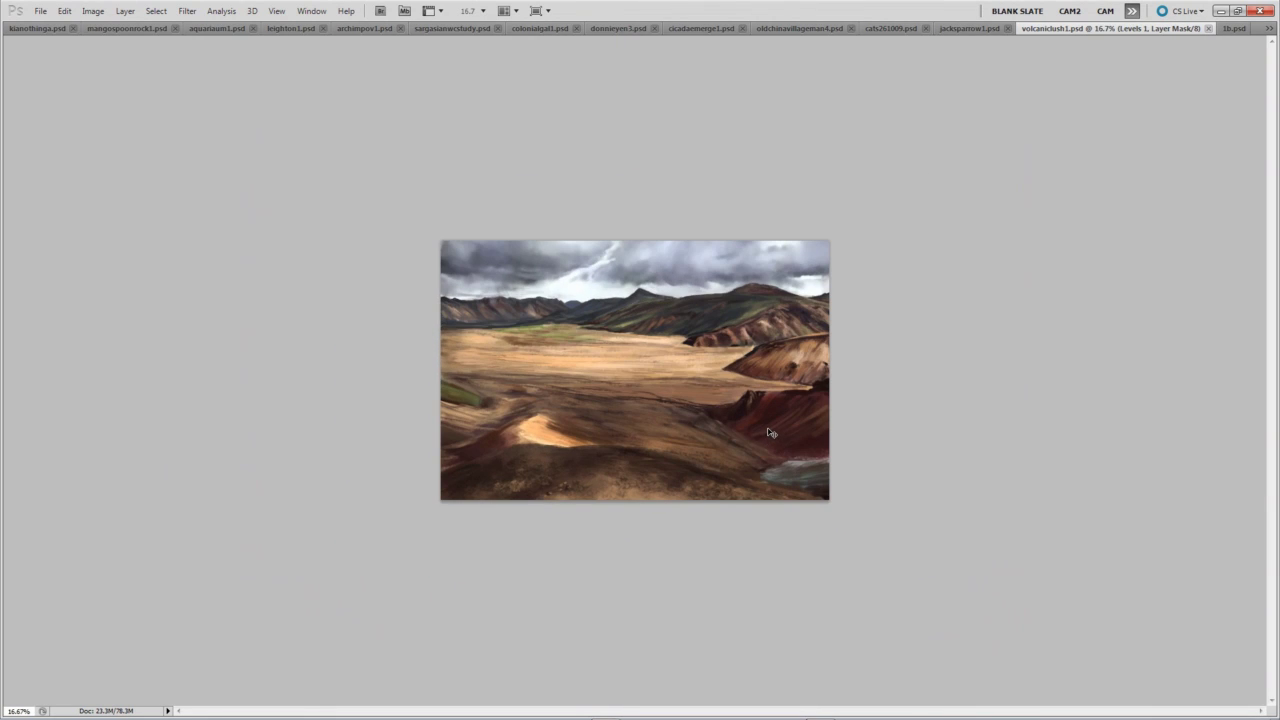
key("ctrl+plus")
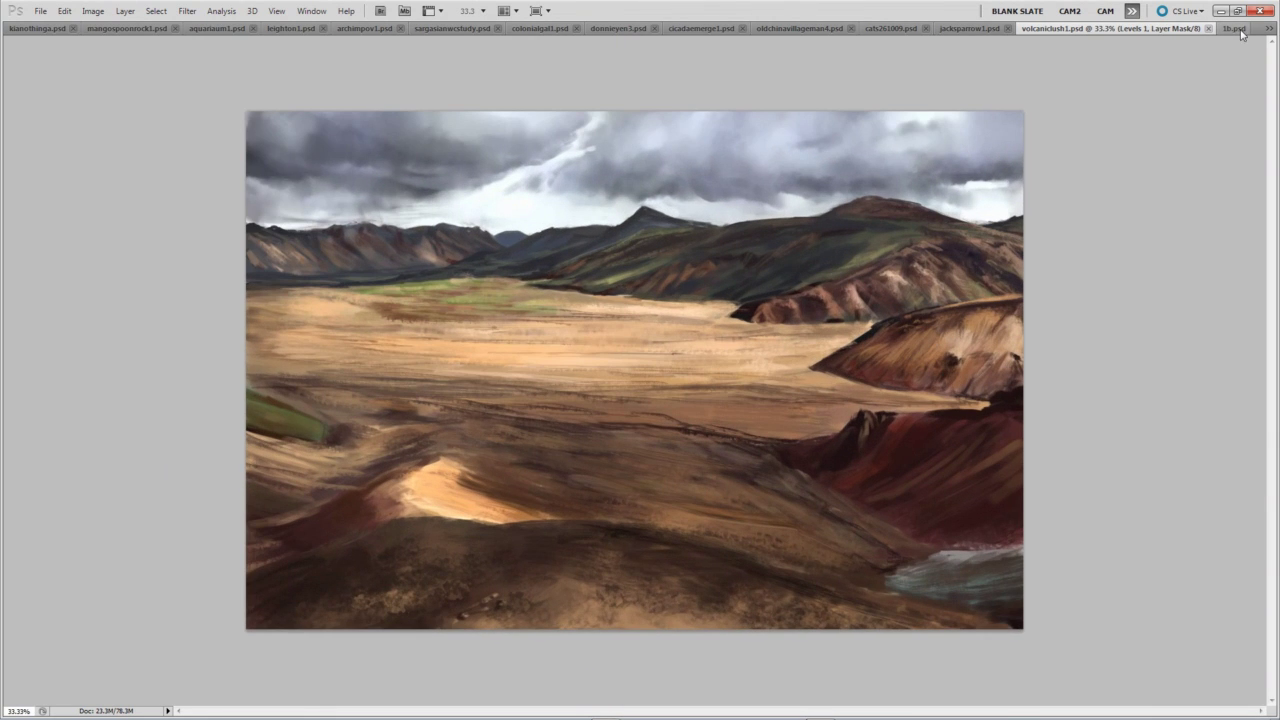
View the portrait with the head wrap in 1b.psd at 25% magnification
left_click(1230, 28)
key("ctrl+minus")
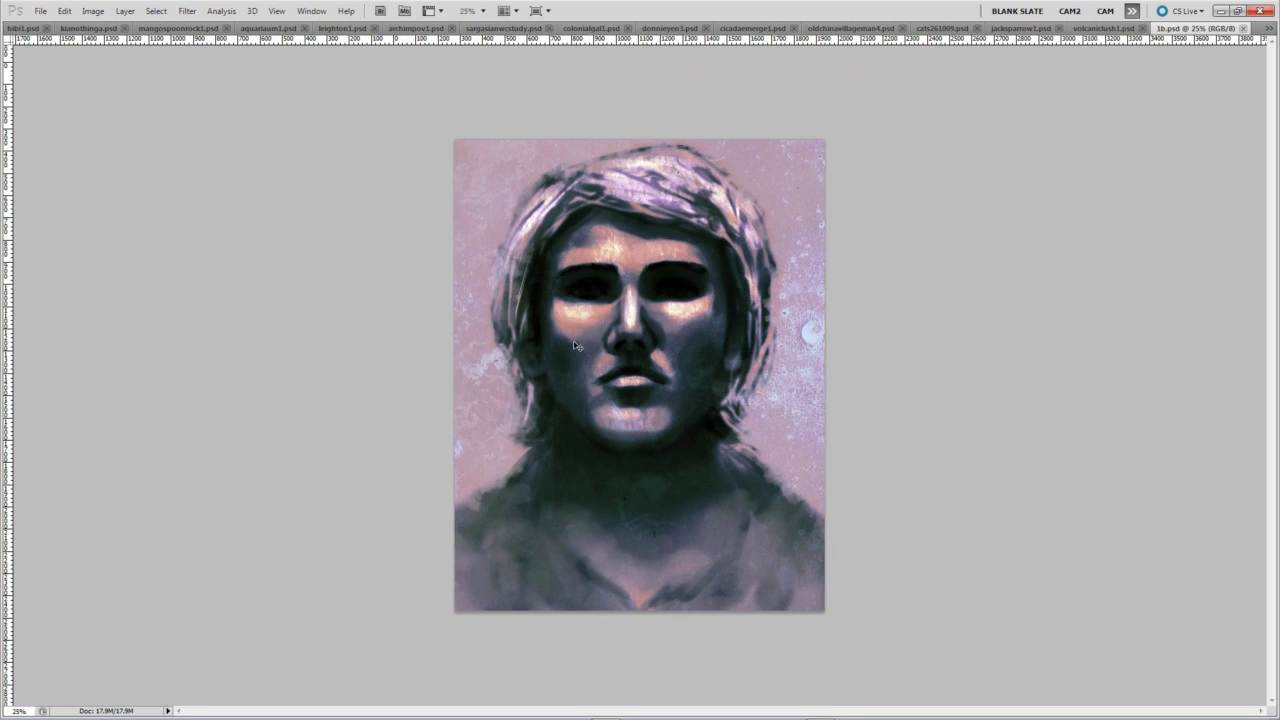
key("ctrl+plus")
key("ctrl+minus")
View the portrait studies in 020609.psd at 25% and 070609a.psd at 16.7%
left_click(1269, 28)
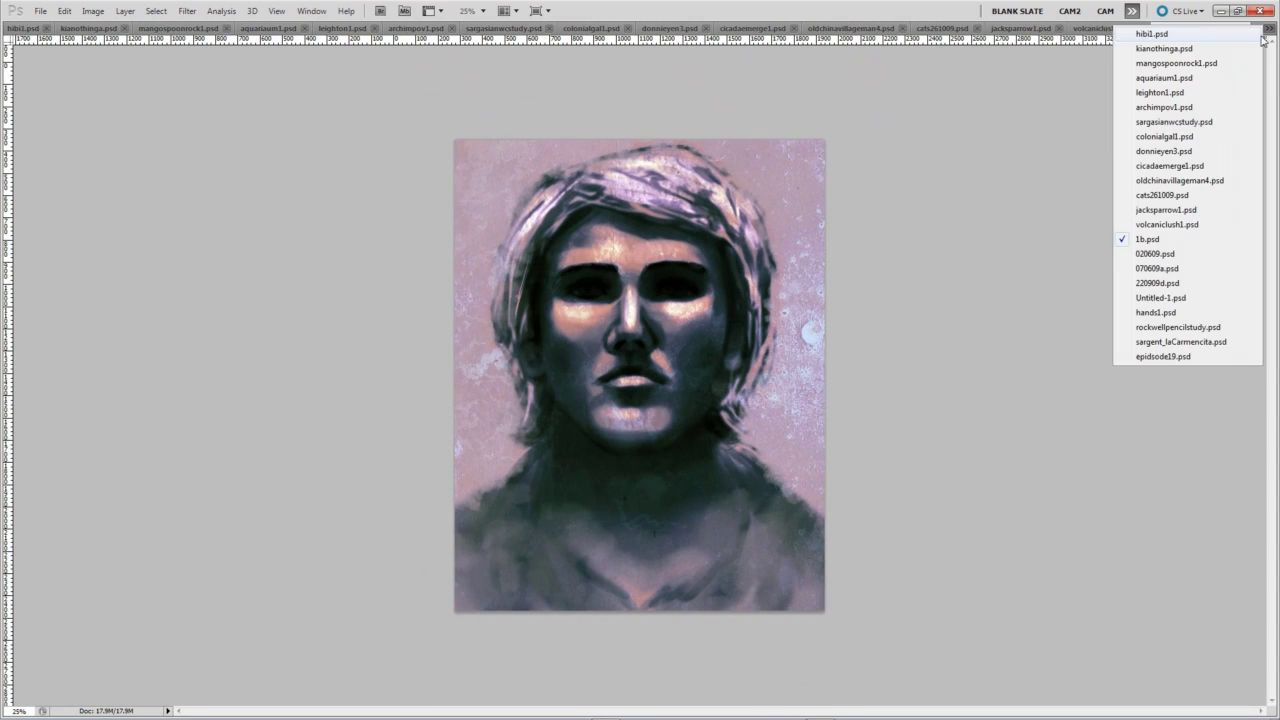
left_click(1154, 263)
left_click(1180, 28)
left_click(1213, 30)
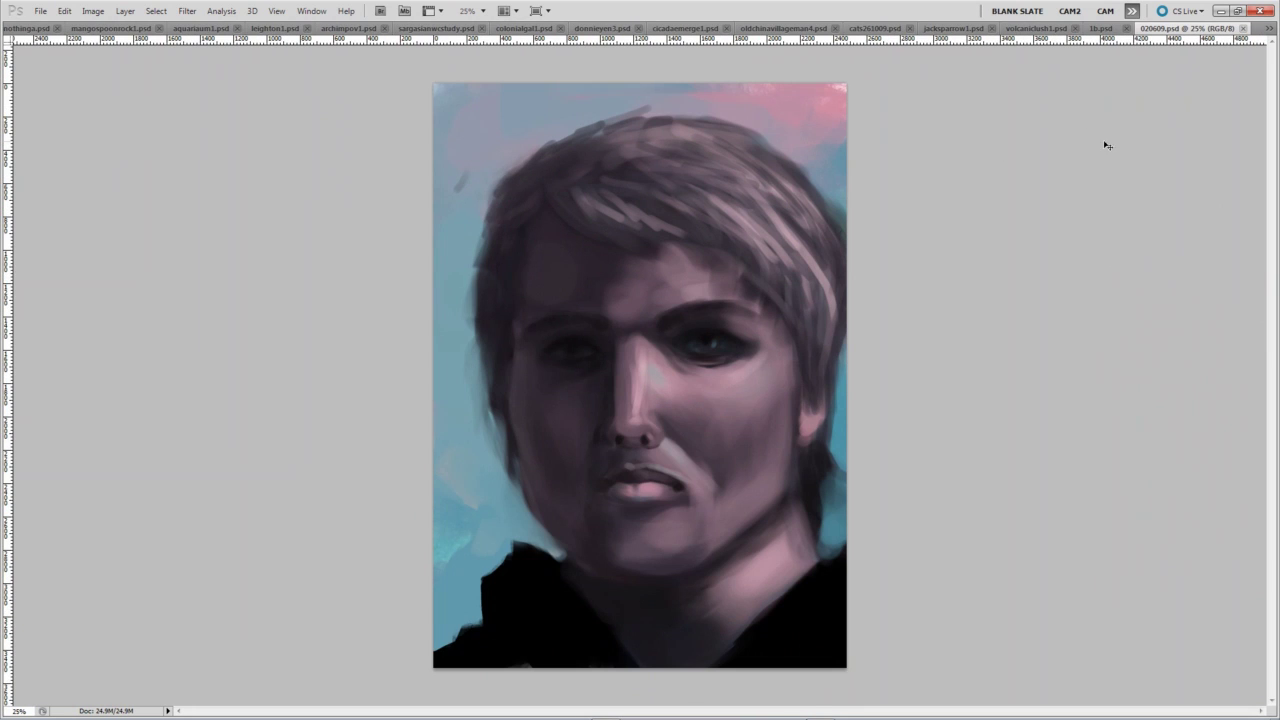
left_click(1269, 28)
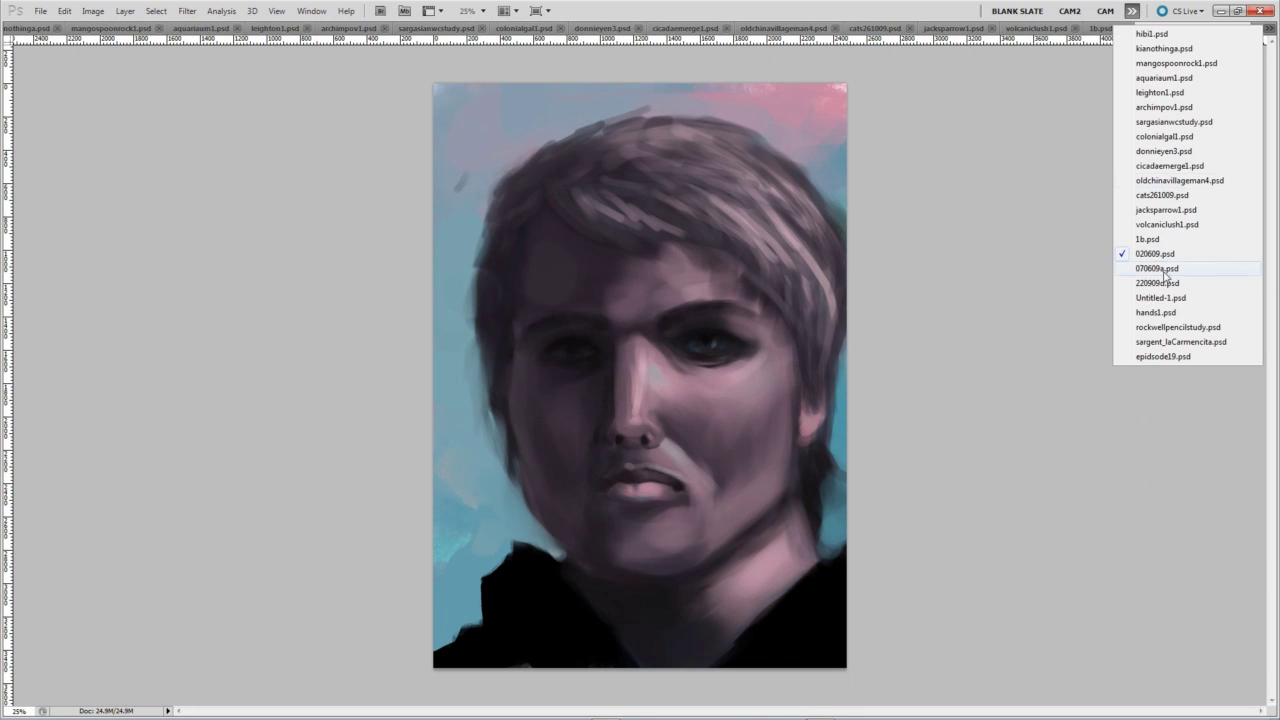
left_click(1162, 268)
key("ctrl+minus")
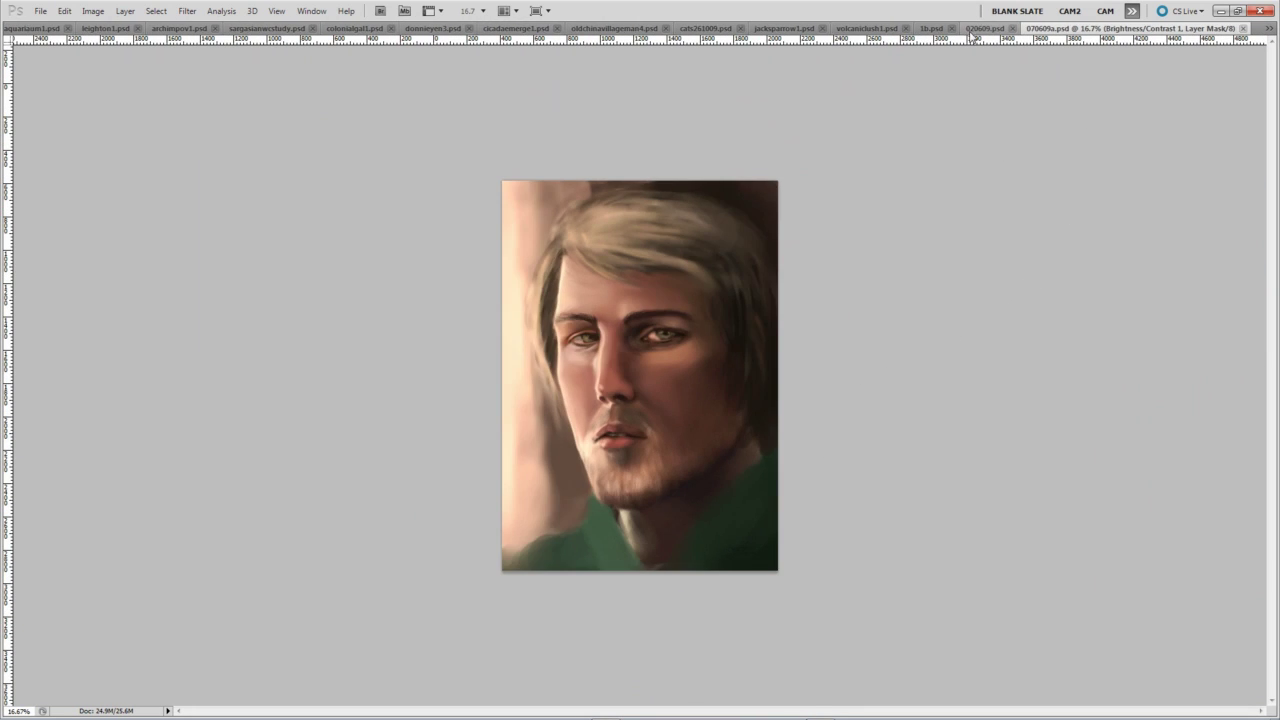
View the portrait studies in 220909d.psd at 66.7% and Untitled-1.psd at 12.5%
left_click(1269, 28)
left_click(1202, 287)
key("ctrl+minus")
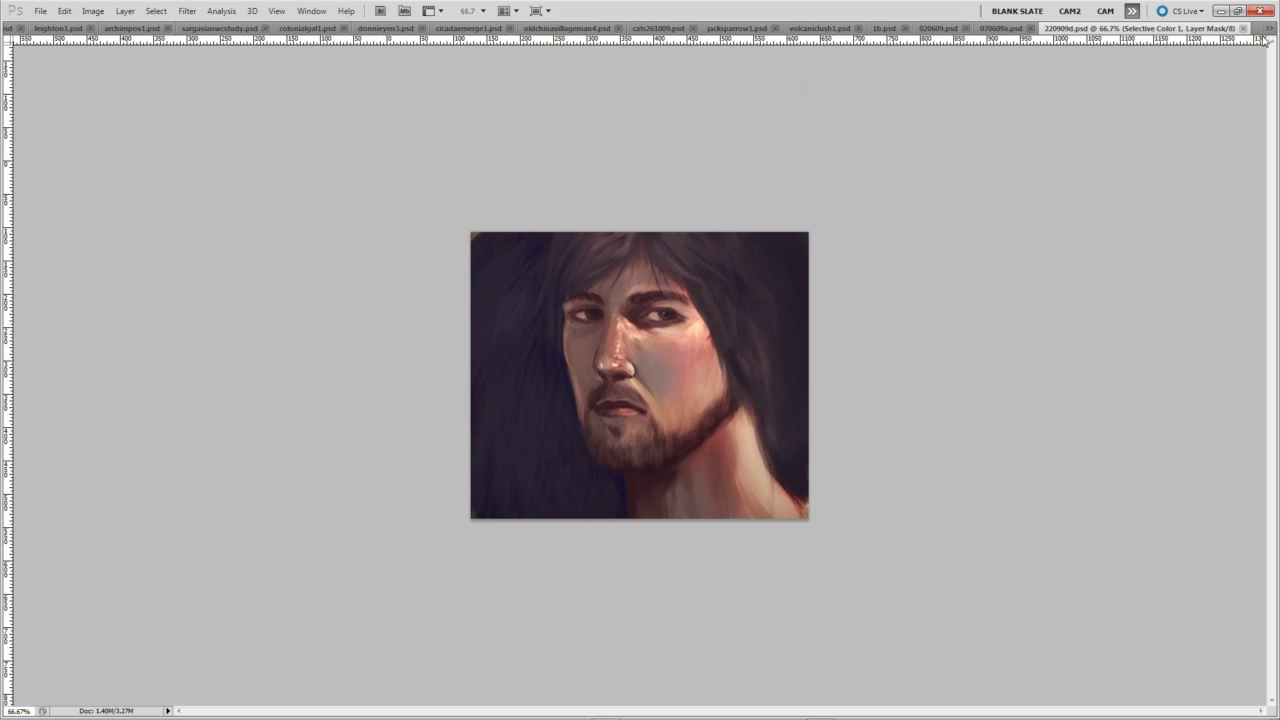
left_click(1269, 28)
left_click(1160, 297)
key("ctrl+minus")
key("ctrl+minus")
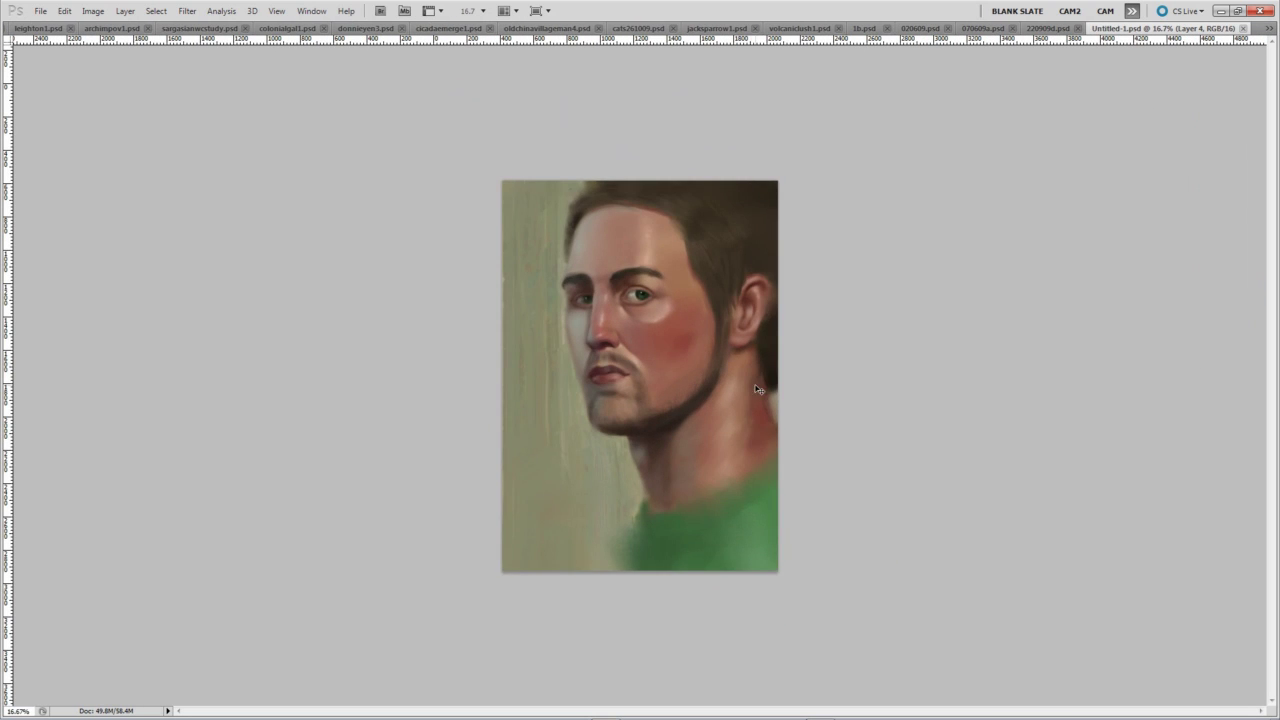
View the page of hand sketches in hands1.psd and the pencil drawing in rockwellpencilstudy.psd
left_click(1269, 28)
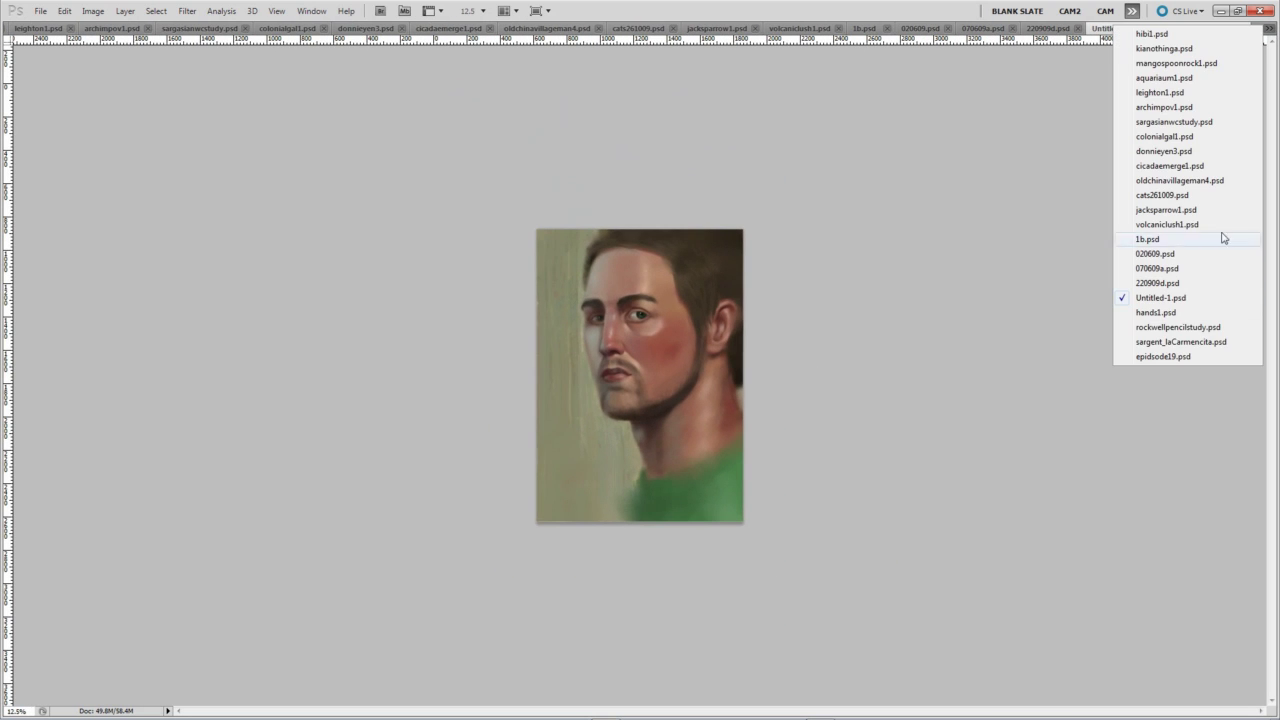
left_click(1185, 319)
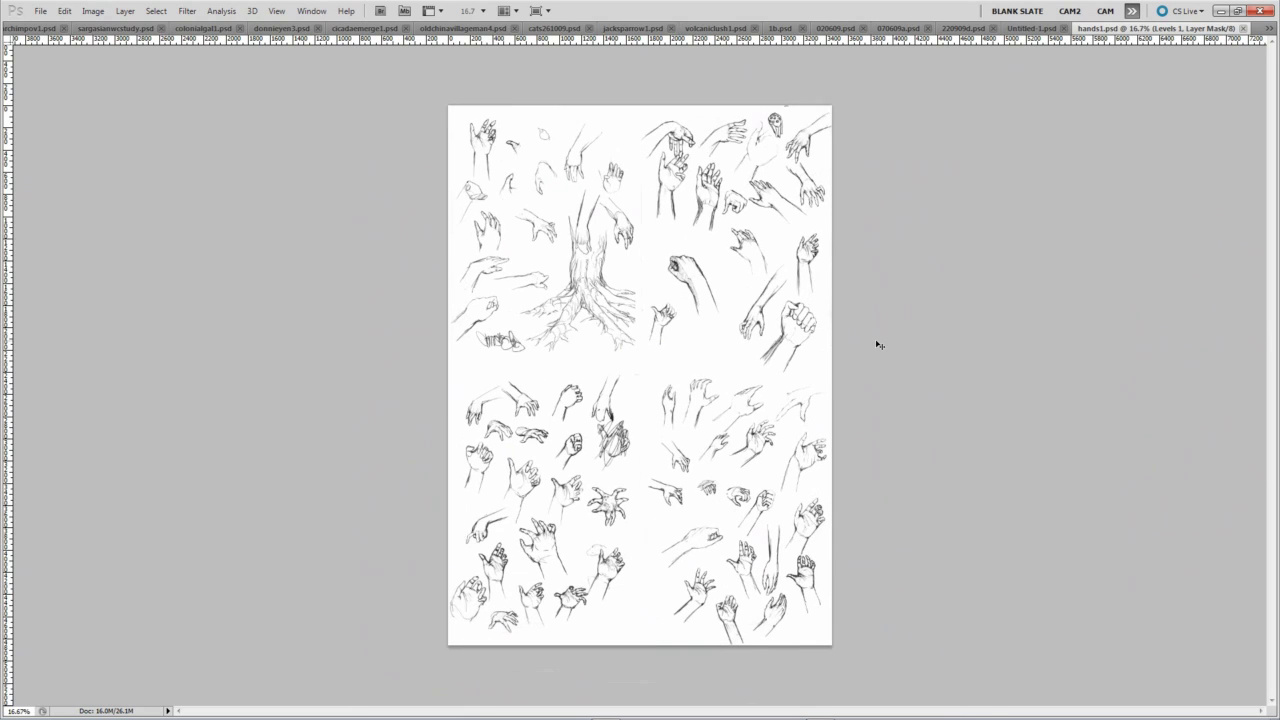
left_click(1269, 28)
left_click(1180, 328)
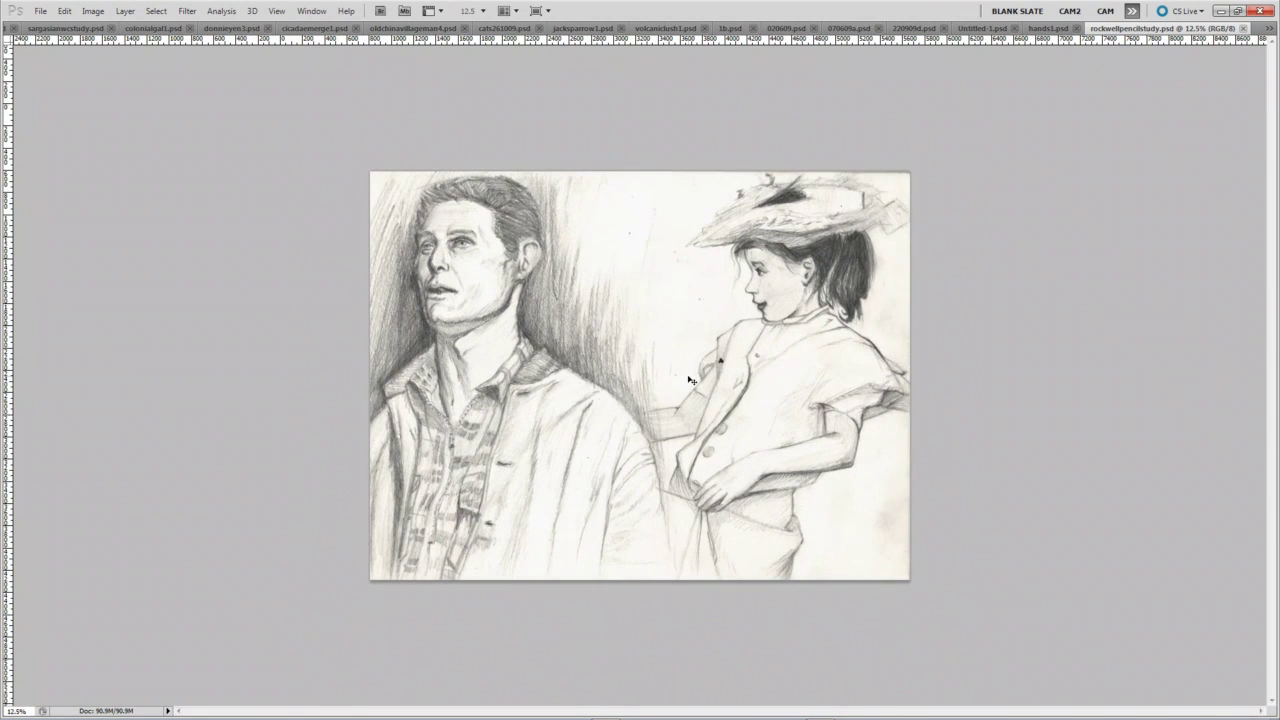
Examine the pencil master copy in sargent_laCarmencita.psd at 16.7% and 25%, including the figure's head and upper body
left_click(1269, 28)
left_click(1170, 342)
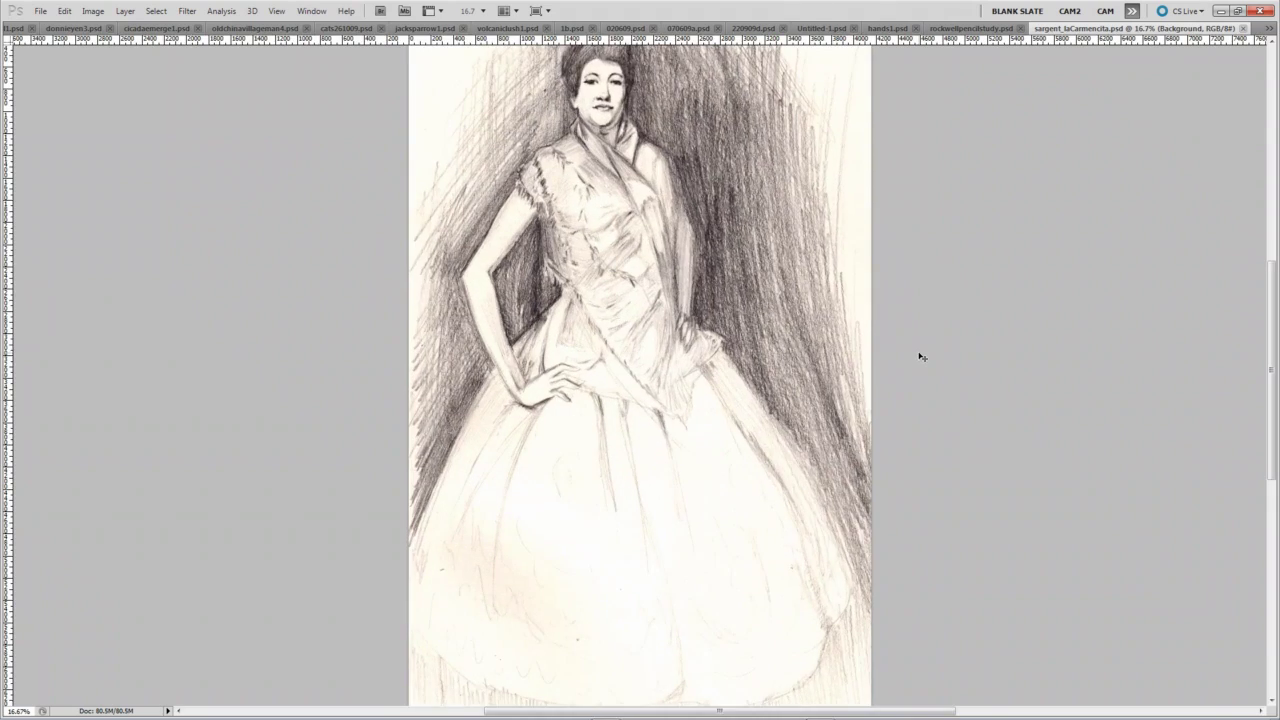
left_click_drag(757, 376, 755, 398)
key("ctrl+plus")
key("ctrl+minus")
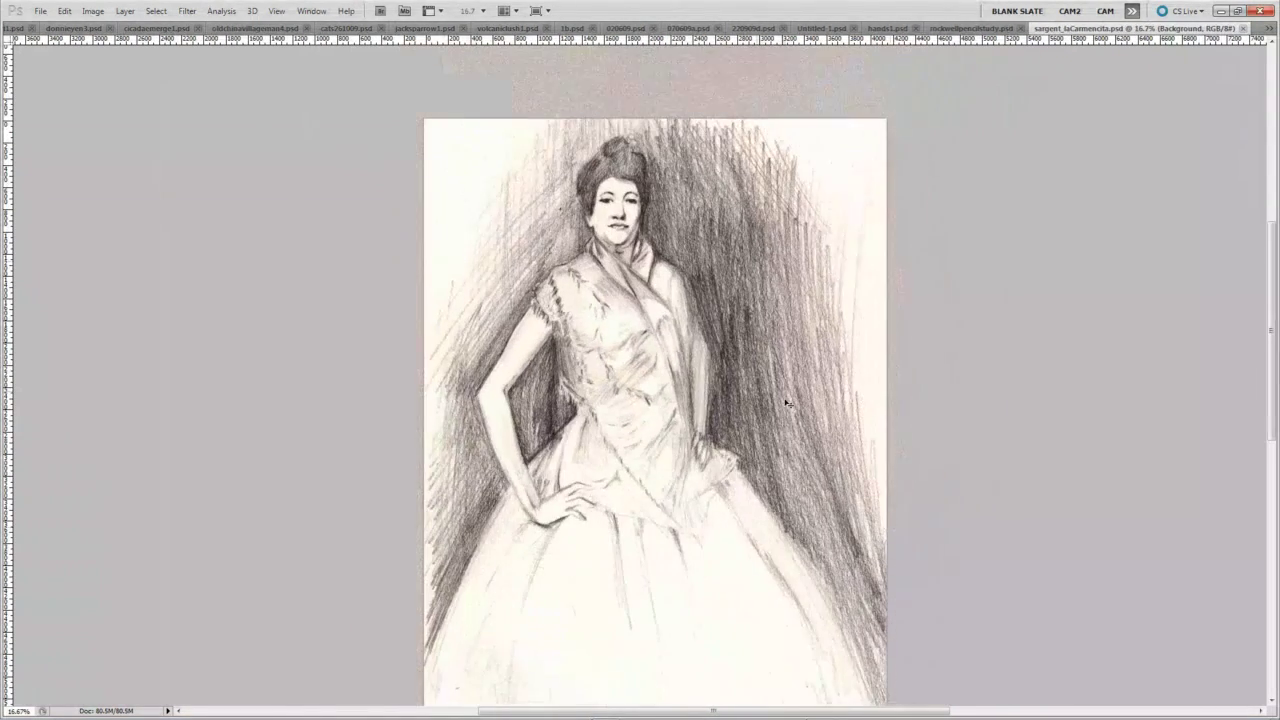
key("ctrl+plus")
key("ctrl+plus")
key("ctrl+minus")
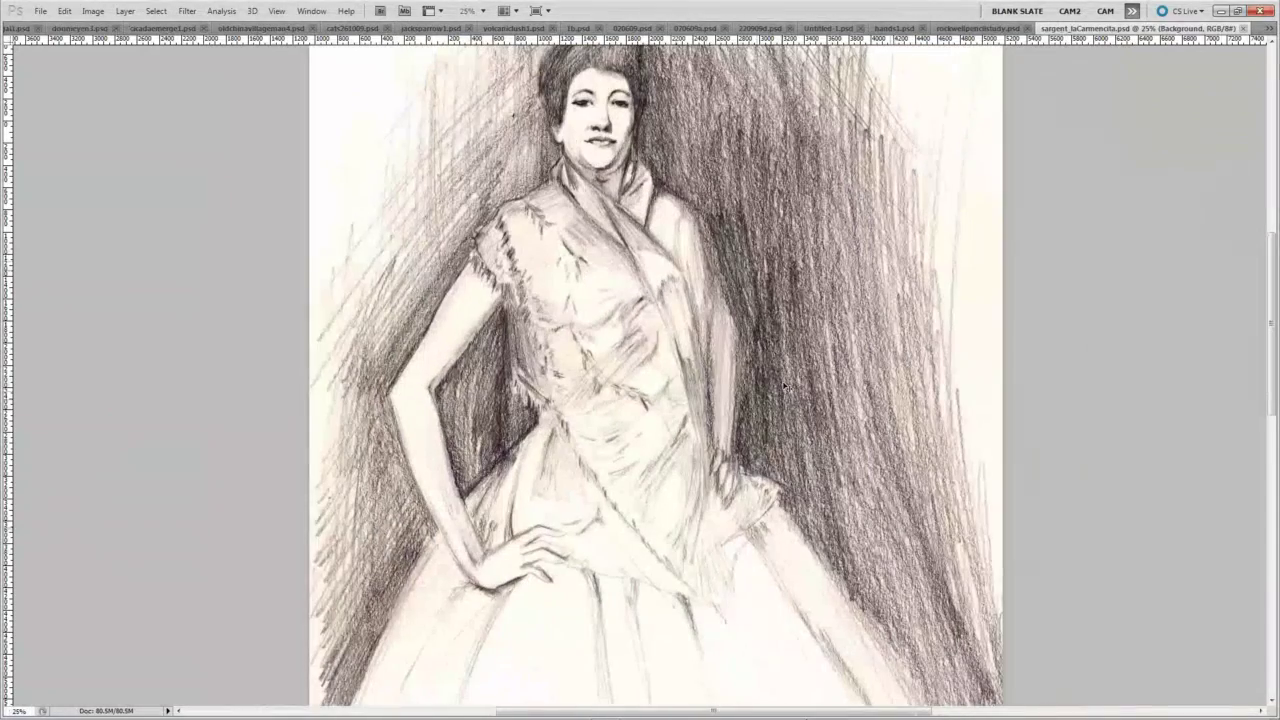
key("ctrl+minus")
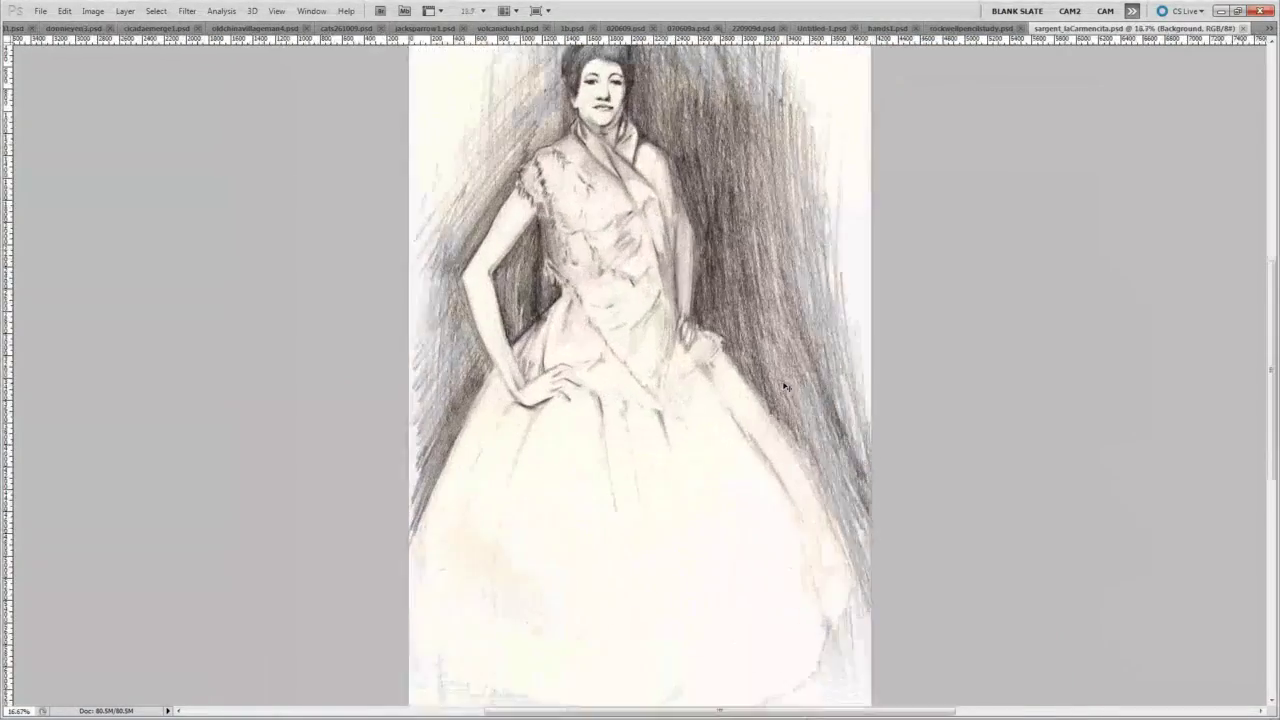
key("ctrl+plus")
left_click_drag(775, 82, 800, 348)
key("ctrl+minus")
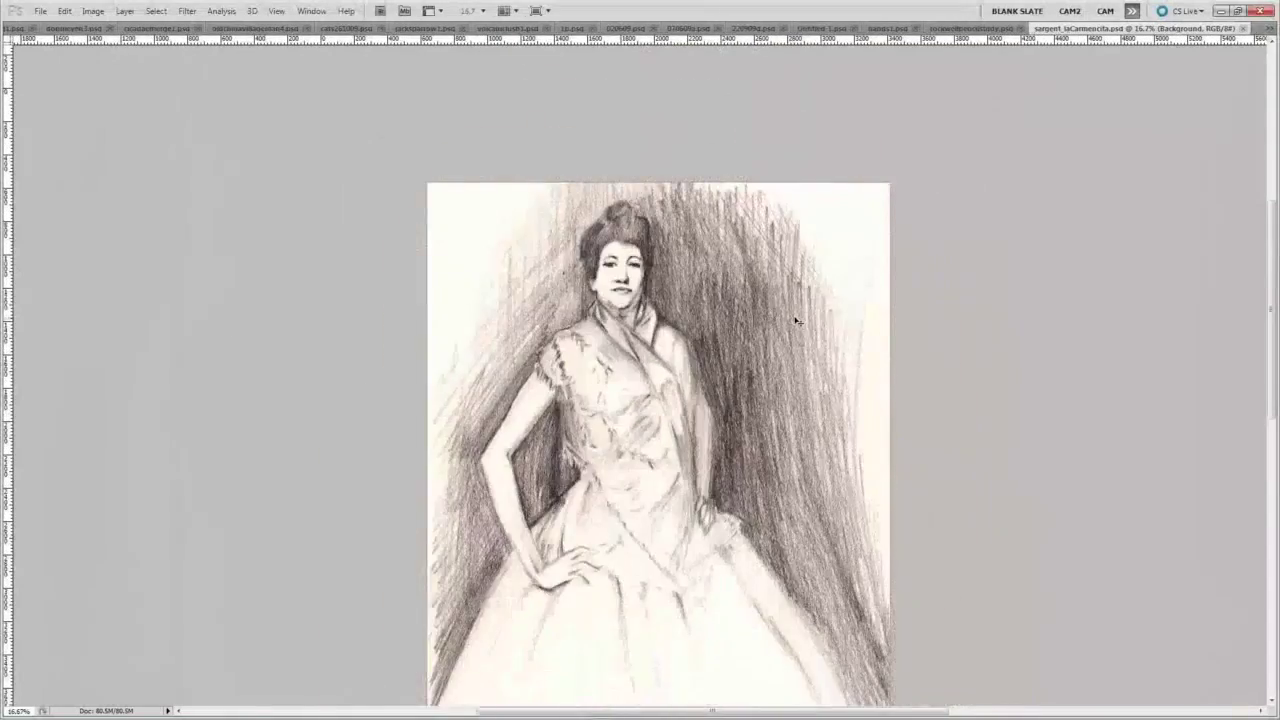
left_click_drag(773, 393, 744, 300)
Show the episode title page in epidsode19.psd and return to sargent_laCarmencita.psd
left_click(1256, 31)
left_click(1212, 350)
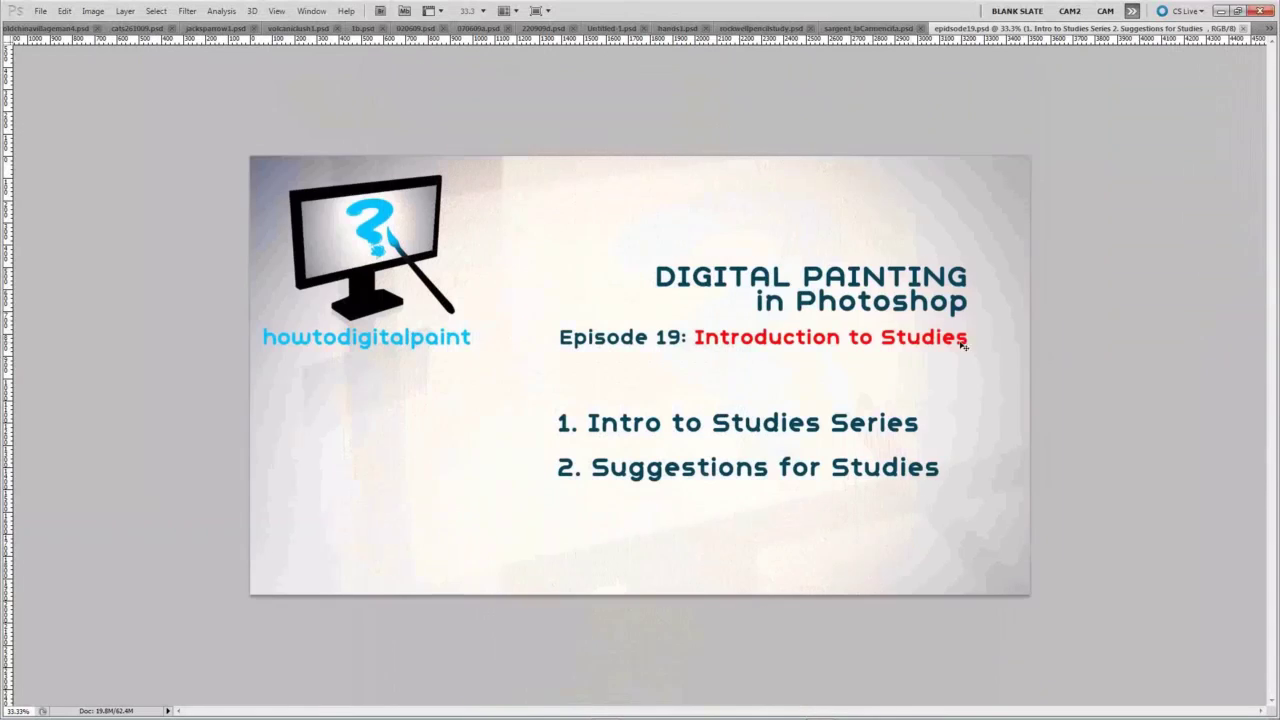
key("ctrl+shift+Tab")
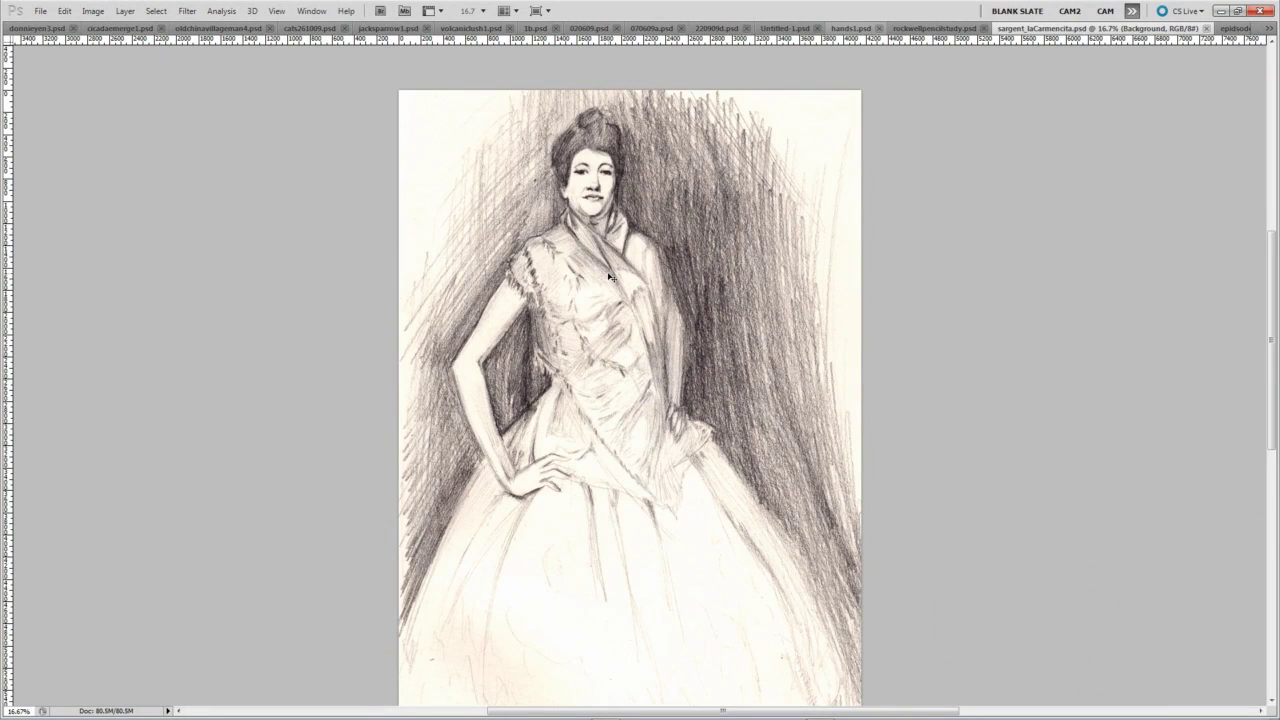
Revisit the photo studies in jacksparrow1.psd, oldchinavillageman4.psd and cats261009.psd
left_click(405, 28)
left_click(225, 28)
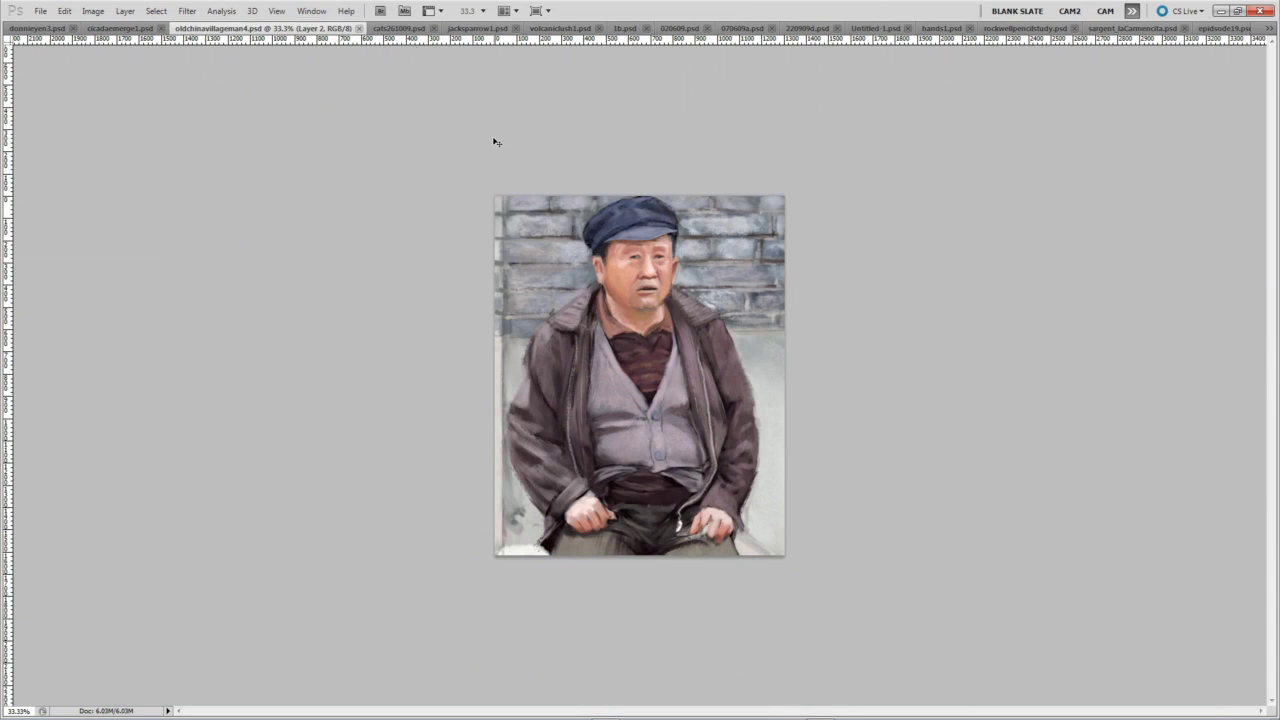
left_click(400, 30)
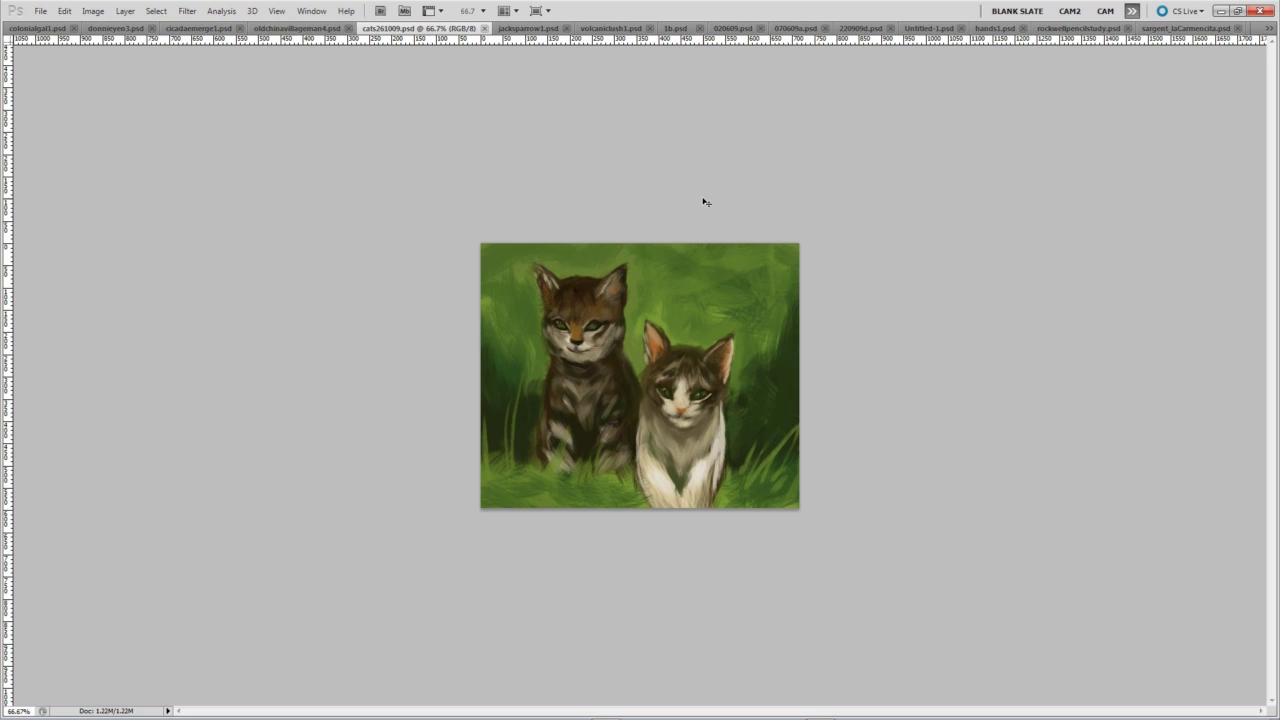